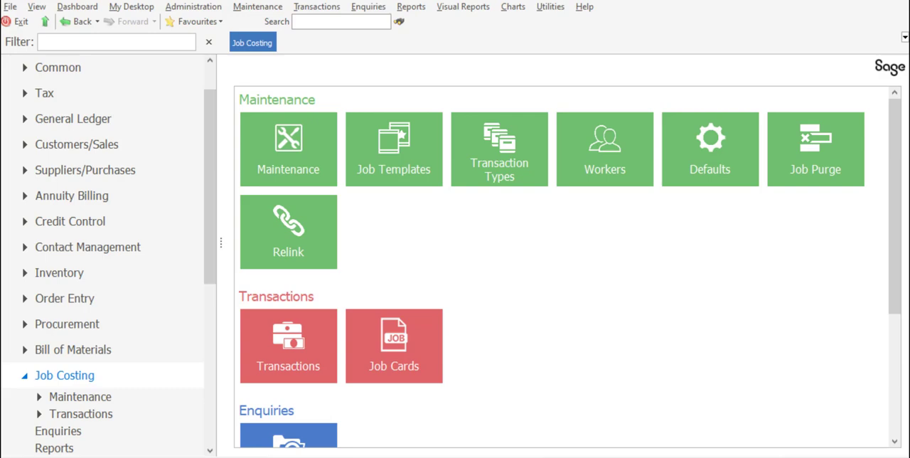
- Create a new job card with the job status Active for the customer Burton Welding Suppliers
{"action": "left_click", "coordinate": [390, 345]}
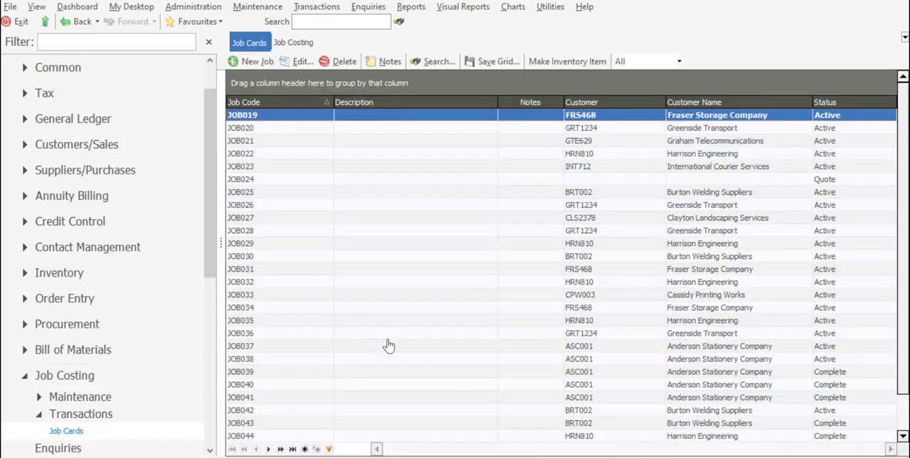
{"action": "left_click", "coordinate": [251, 61]}
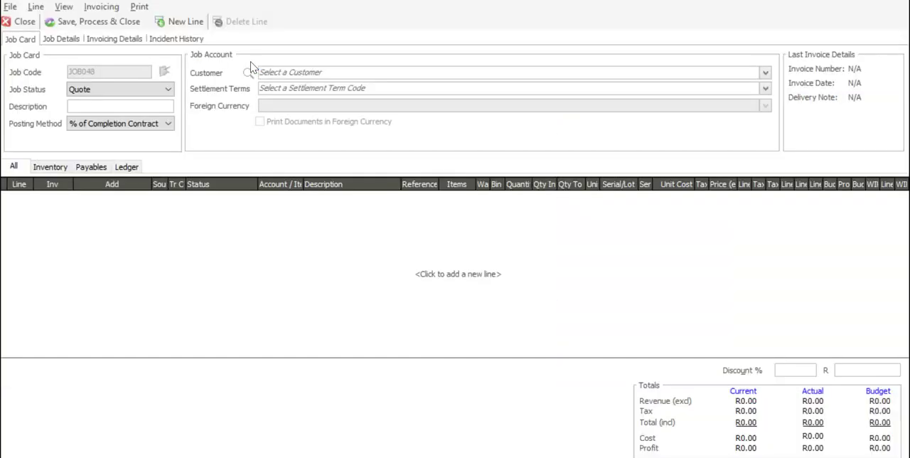
{"action": "left_click", "coordinate": [171, 95]}
{"action": "left_click", "coordinate": [163, 107]}
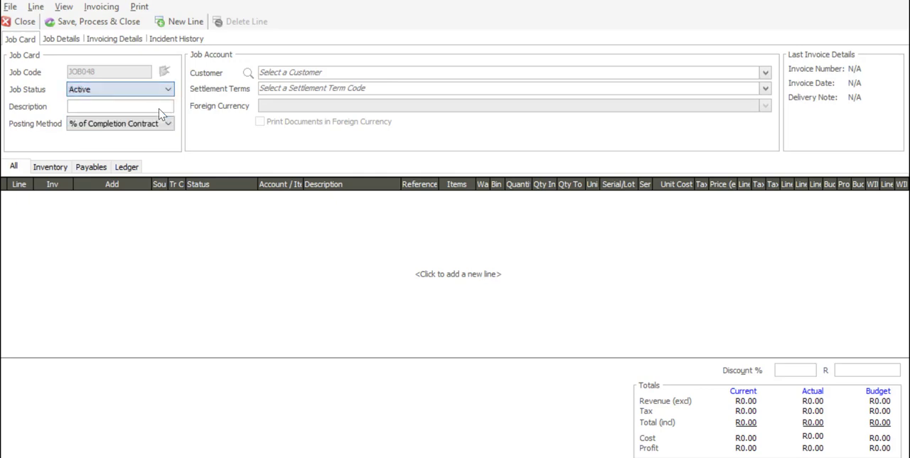
{"action": "left_click", "coordinate": [765, 73]}
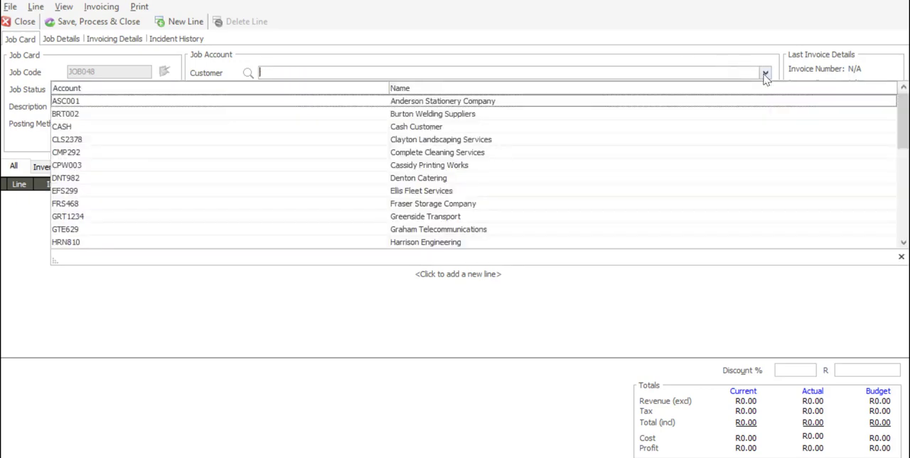
{"action": "left_click", "coordinate": [545, 118]}
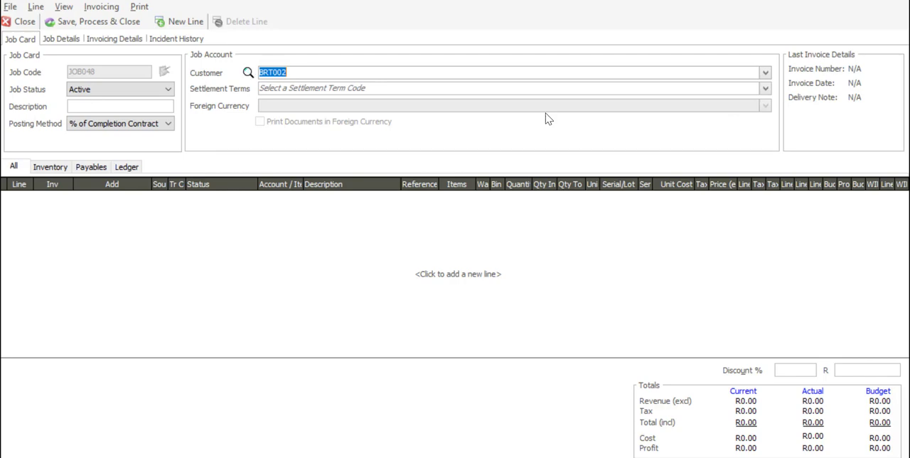
- Assign project PR009 in the job details of the new job card
{"action": "left_click", "coordinate": [63, 40]}
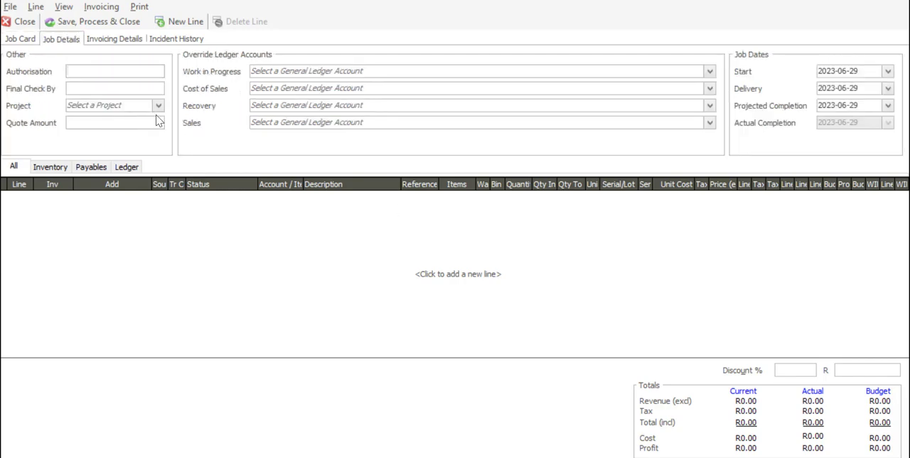
{"action": "left_click", "coordinate": [158, 106]}
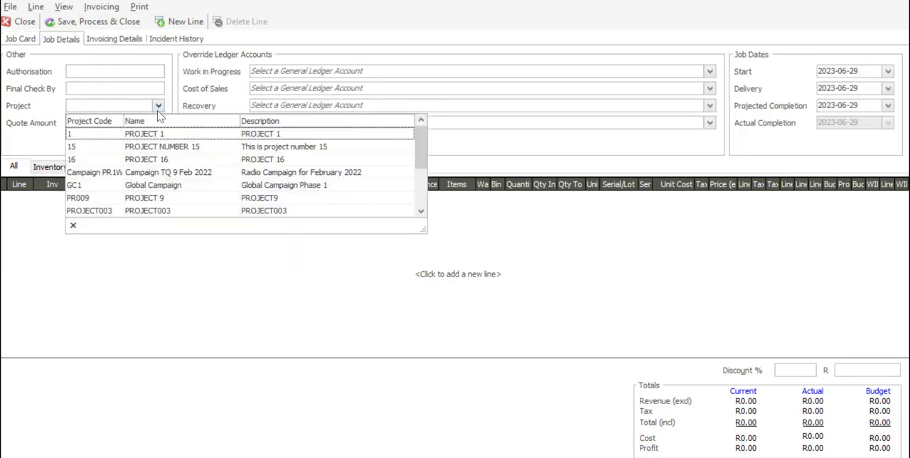
{"action": "left_click", "coordinate": [151, 198]}
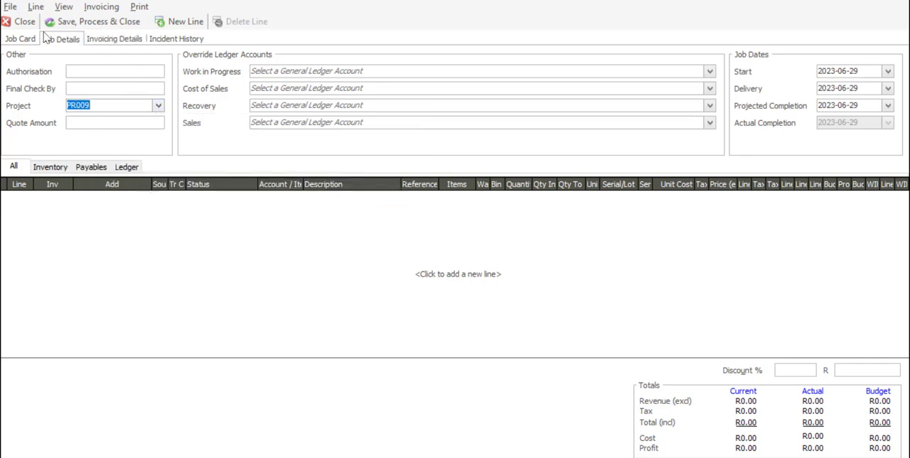
- Add a first job card line with source ST and transaction code ST for the item Cucumber Slices QR
{"action": "left_click", "coordinate": [21, 39]}
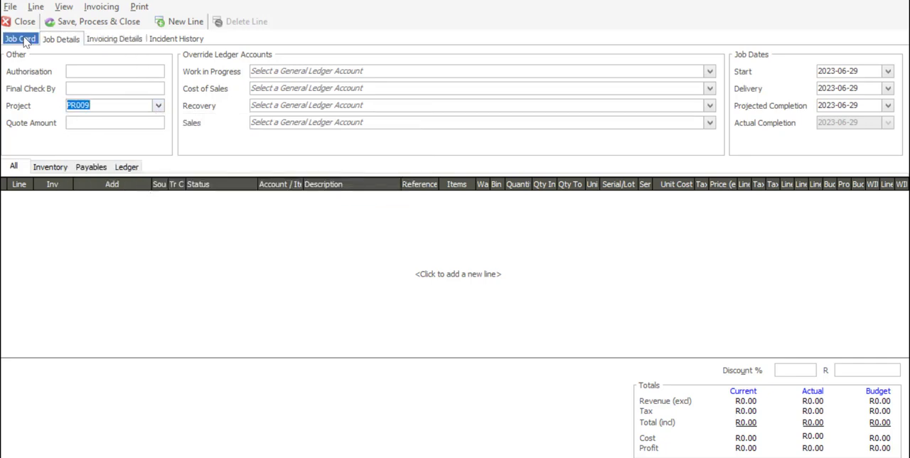
{"action": "left_click", "coordinate": [196, 24]}
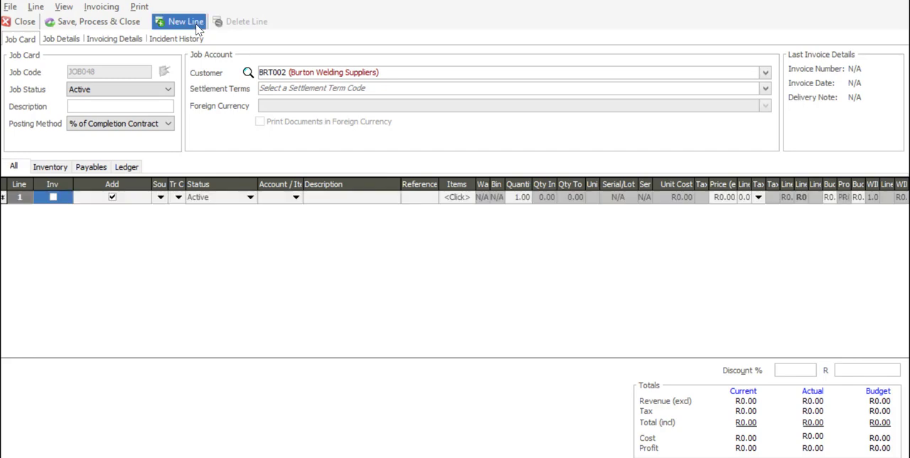
{"action": "left_click", "coordinate": [161, 197]}
{"action": "left_click", "coordinate": [165, 209]}
{"action": "left_click", "coordinate": [178, 197]}
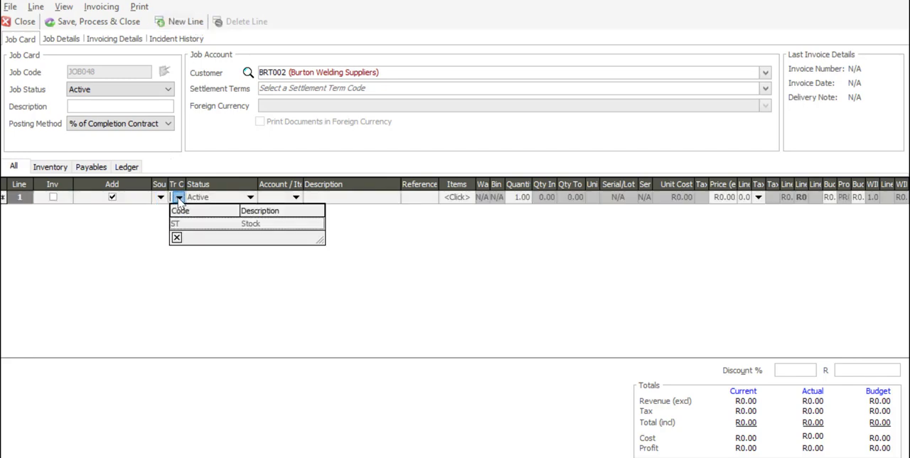
{"action": "left_click", "coordinate": [180, 224]}
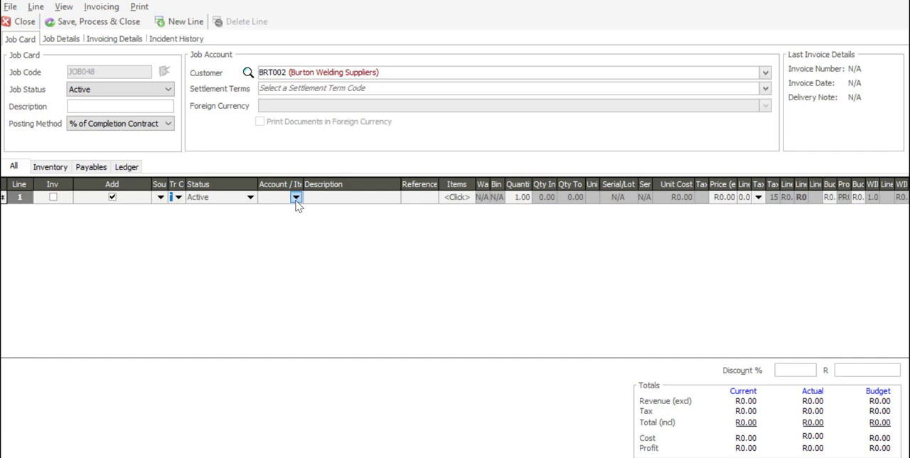
{"action": "left_click", "coordinate": [296, 198]}
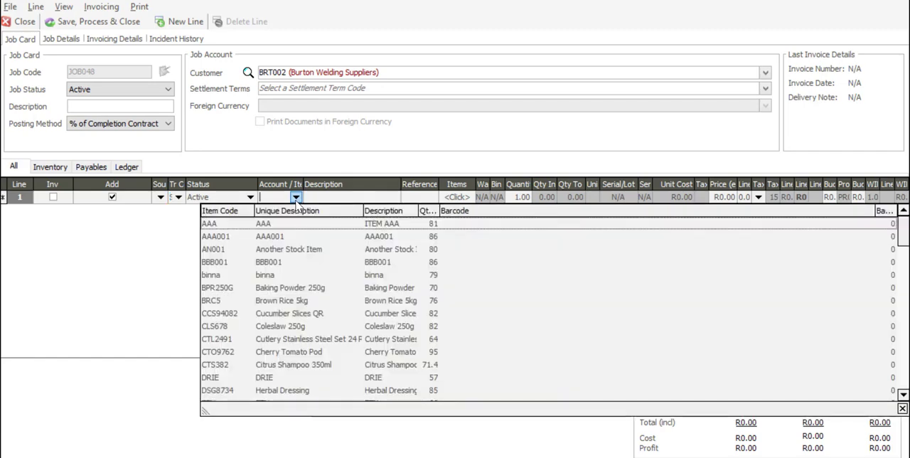
{"action": "left_click", "coordinate": [296, 313]}
{"action": "key", "text": "Tab"}
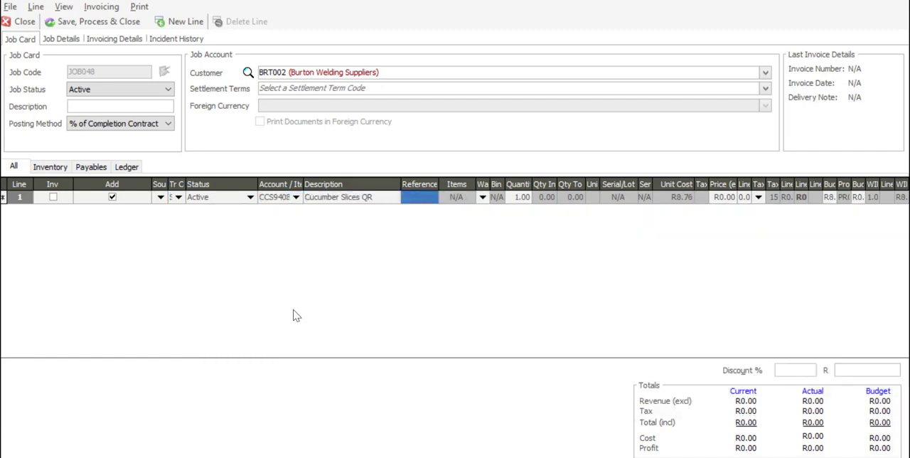
- Enter ref1 as the Cucumber Slices QR line's reference and complete the line with its default quantity and price
{"action": "type", "text": "ref1"}
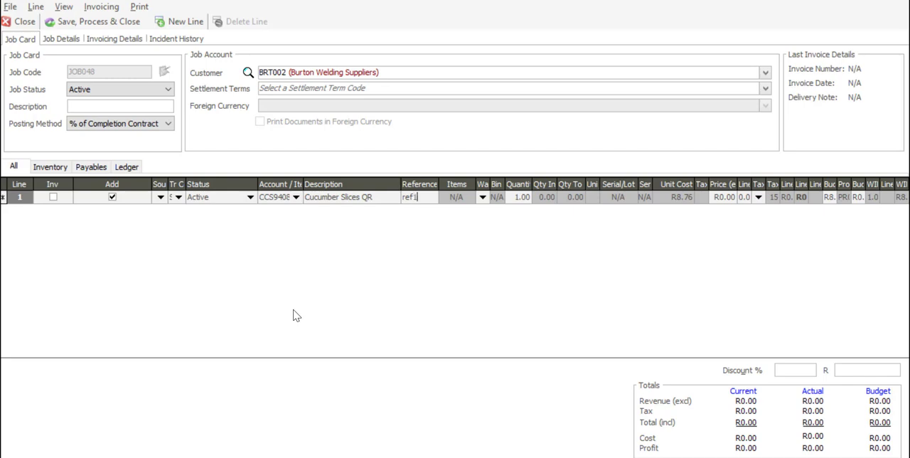
{"action": "key", "text": "Tab"}
{"action": "key", "text": "Tab"}
{"action": "key", "text": "Tab"}
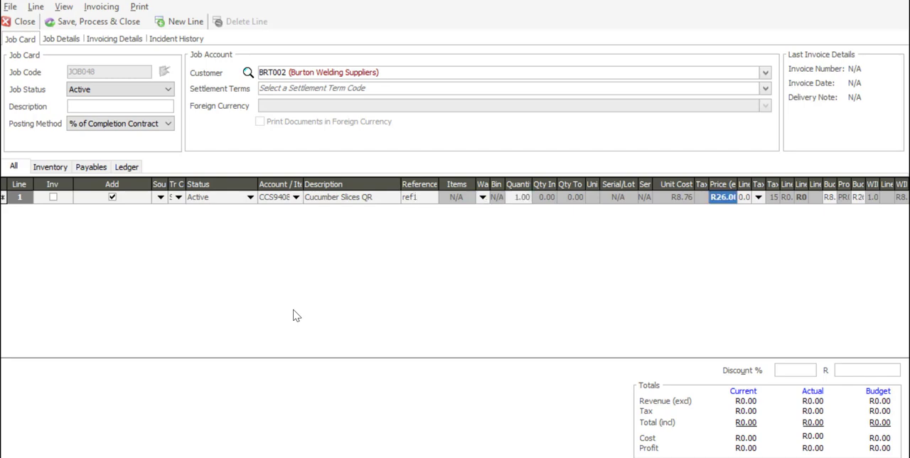
{"action": "key", "text": "Tab"}
{"action": "key", "text": "Tab"}
{"action": "key", "text": "Tab"}
{"action": "key", "text": "Tab"}
{"action": "key", "text": "Tab"}
{"action": "key", "text": "Tab"}
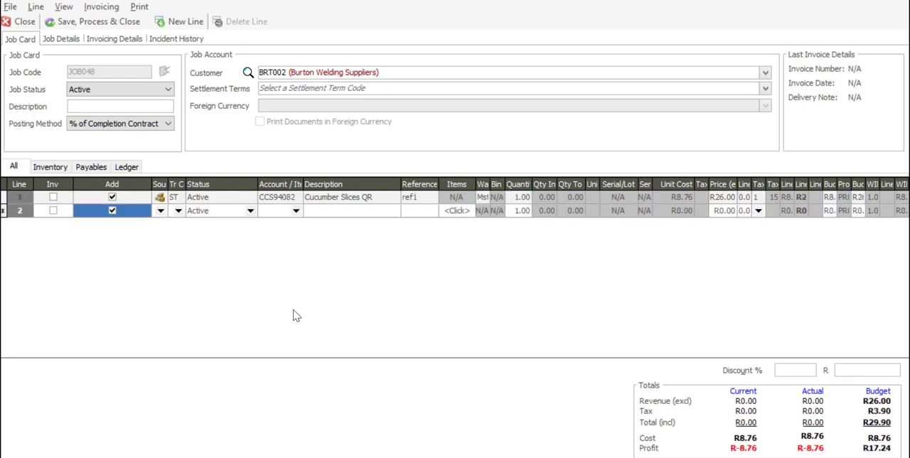
- Fill the second line with source ST, transaction code ST and the item Coleslaw 250g
{"action": "left_click", "coordinate": [161, 211]}
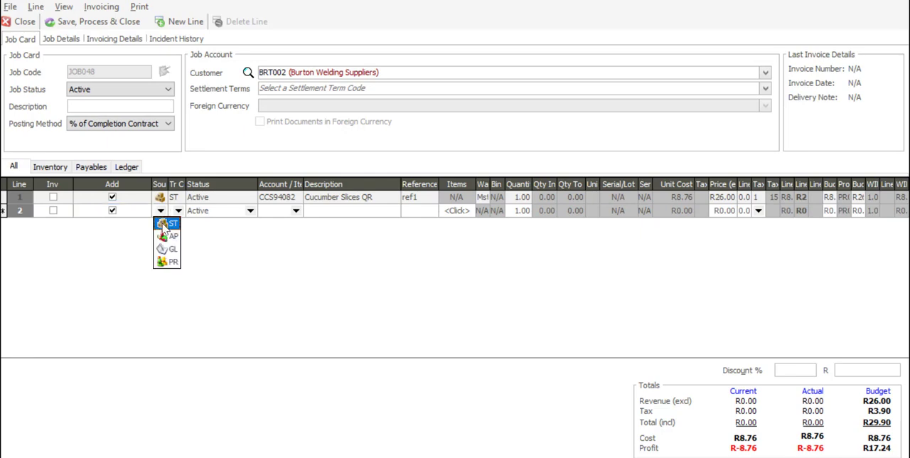
{"action": "left_click", "coordinate": [164, 225]}
{"action": "left_click", "coordinate": [179, 211]}
{"action": "left_click", "coordinate": [191, 236]}
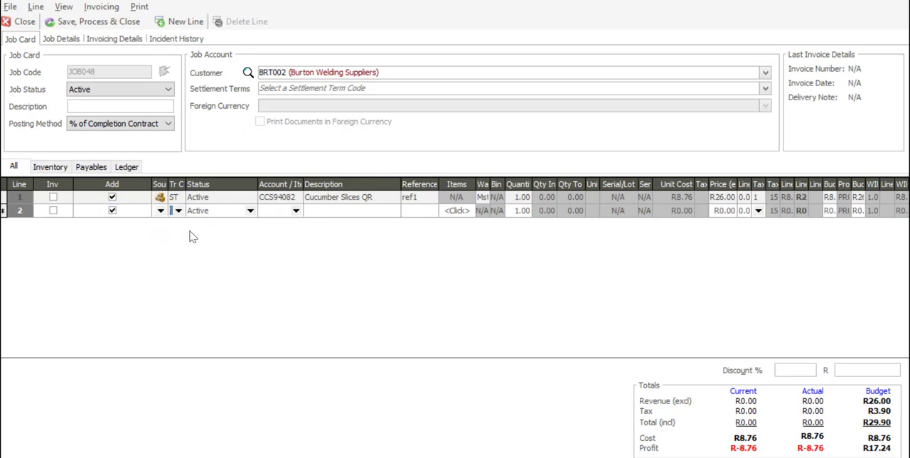
{"action": "left_click", "coordinate": [296, 211]}
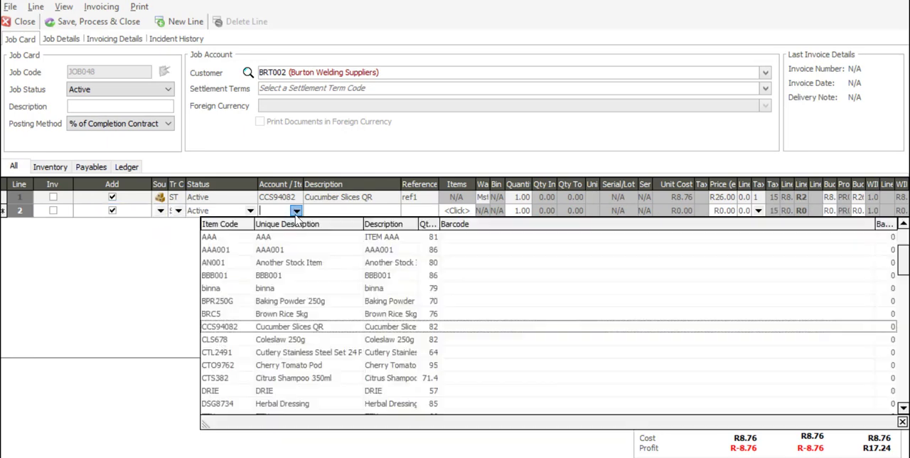
{"action": "left_click", "coordinate": [282, 341]}
{"action": "key", "text": "Tab"}
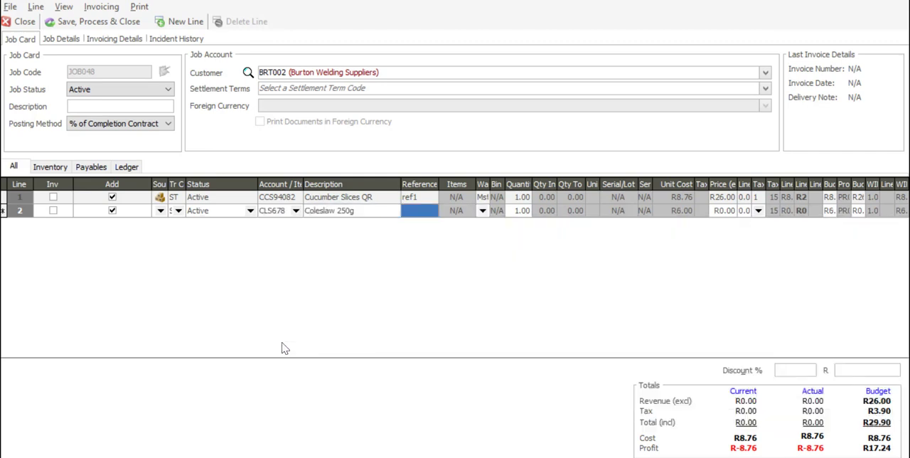
- Give the Coleslaw 250g line the reference ref2 and a quantity of 2, and complete the line
{"action": "type", "text": "ref2"}
{"action": "key", "text": "Tab"}
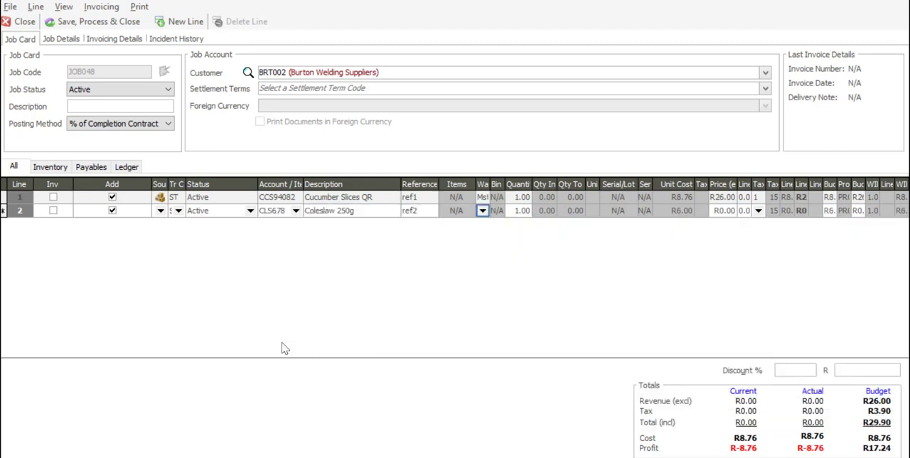
{"action": "key", "text": "Tab"}
{"action": "type", "text": "2"}
{"action": "key", "text": "Tab"}
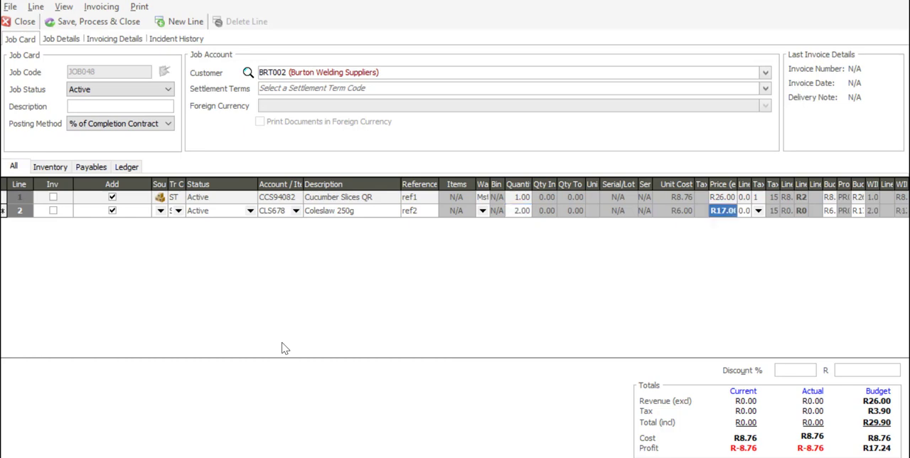
{"action": "key", "text": "Tab"}
{"action": "key", "text": "Tab"}
{"action": "key", "text": "Tab"}
{"action": "key", "text": "Tab"}
{"action": "key", "text": "Tab"}
{"action": "key", "text": "Tab"}
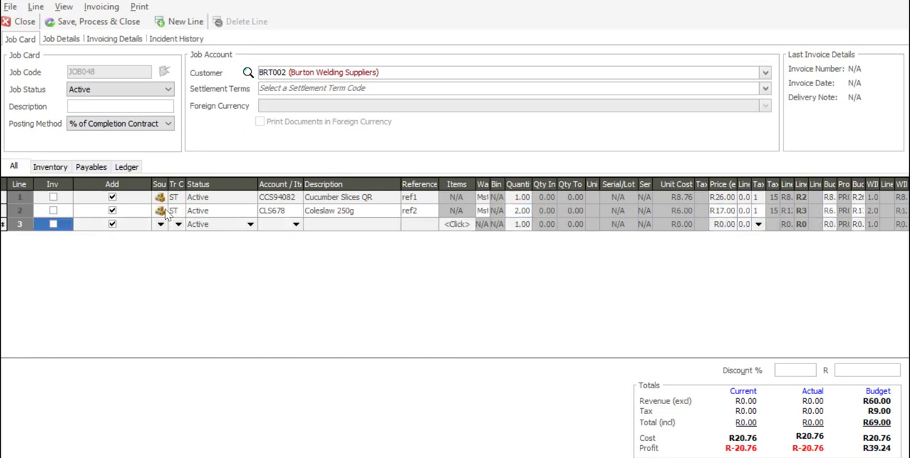
- Fill the third line with source ST, transaction code ST and the item Cherry Tomato Pod
{"action": "left_click", "coordinate": [161, 224]}
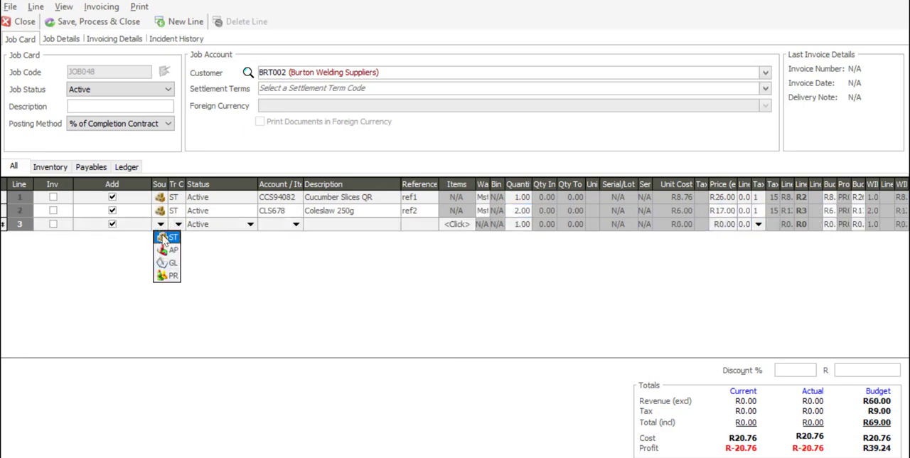
{"action": "left_click", "coordinate": [165, 239]}
{"action": "left_click", "coordinate": [178, 224]}
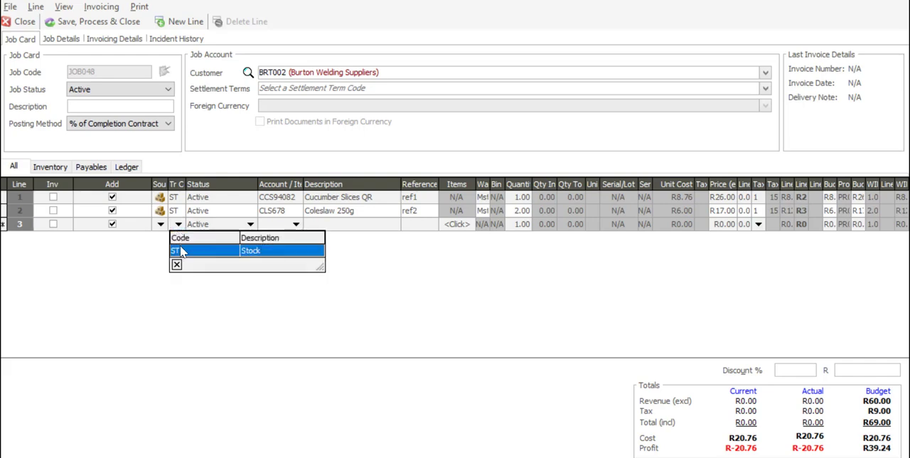
{"action": "left_click", "coordinate": [181, 252]}
{"action": "left_click", "coordinate": [296, 224]}
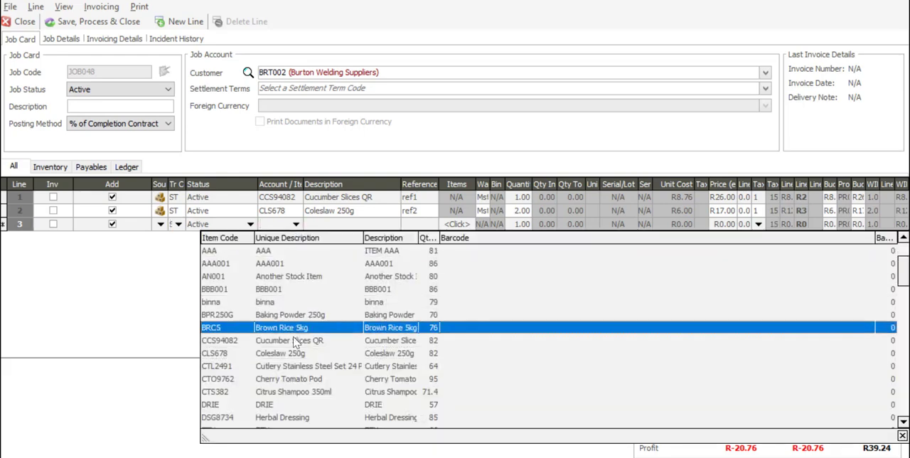
{"action": "left_click", "coordinate": [301, 379]}
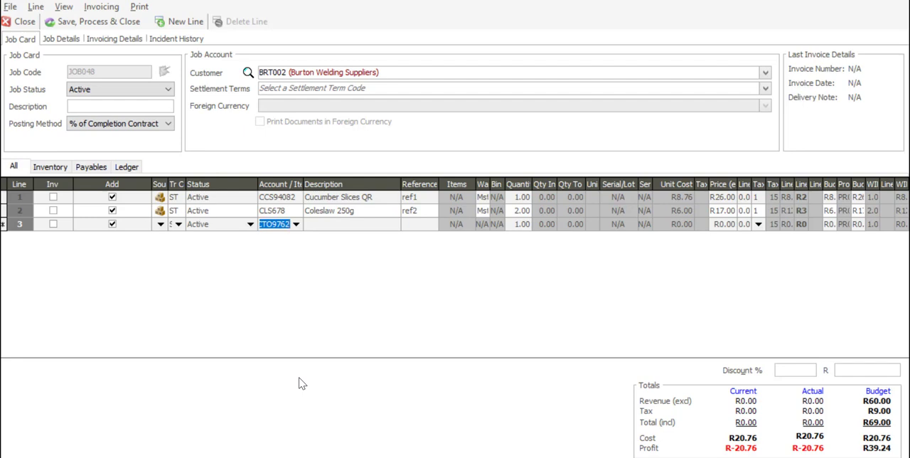
{"action": "key", "text": "Tab"}
- Give the Cherry Tomato Pod line the reference ref3 and a quantity of 2, and complete the line
{"action": "type", "text": "ref3"}
{"action": "key", "text": "Tab"}
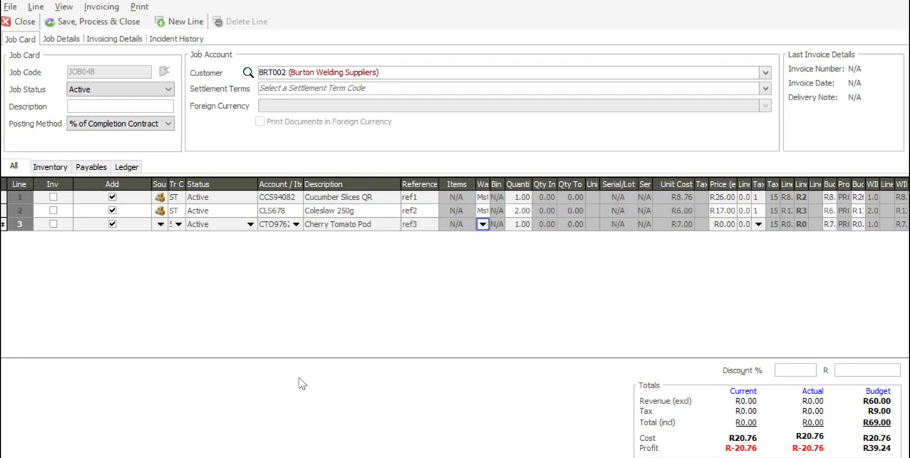
{"action": "key", "text": "Tab"}
{"action": "key", "text": "Tab"}
{"action": "type", "text": "2"}
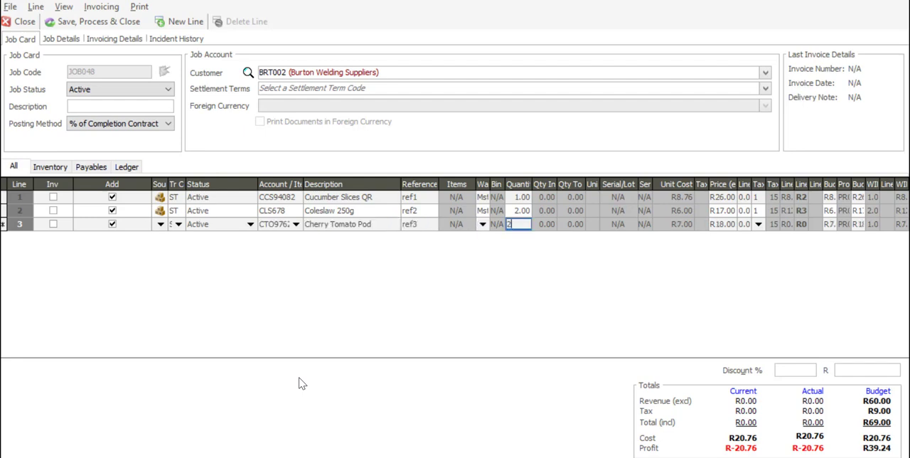
{"action": "key", "text": "Tab"}
{"action": "key", "text": "Tab"}
{"action": "key", "text": "Tab"}
{"action": "key", "text": "Tab"}
{"action": "key", "text": "Tab"}
{"action": "key", "text": "Tab"}
{"action": "key", "text": "Tab"}
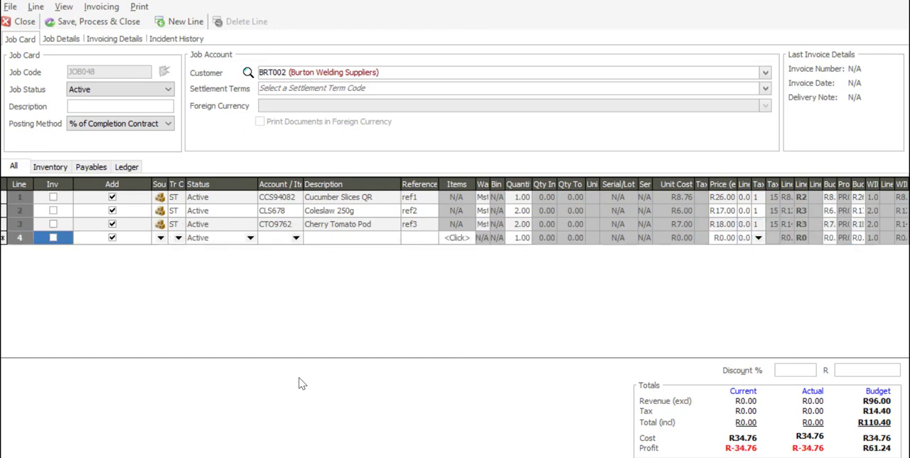
- Fill the fourth line with source ST, transaction code ST and the item Herbal Dressing
{"action": "left_click", "coordinate": [161, 238]}
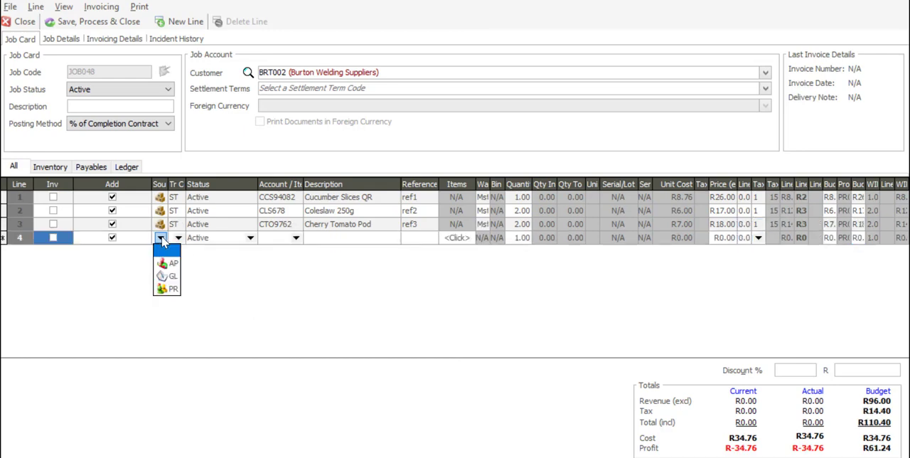
{"action": "left_click", "coordinate": [168, 252]}
{"action": "left_click", "coordinate": [179, 238]}
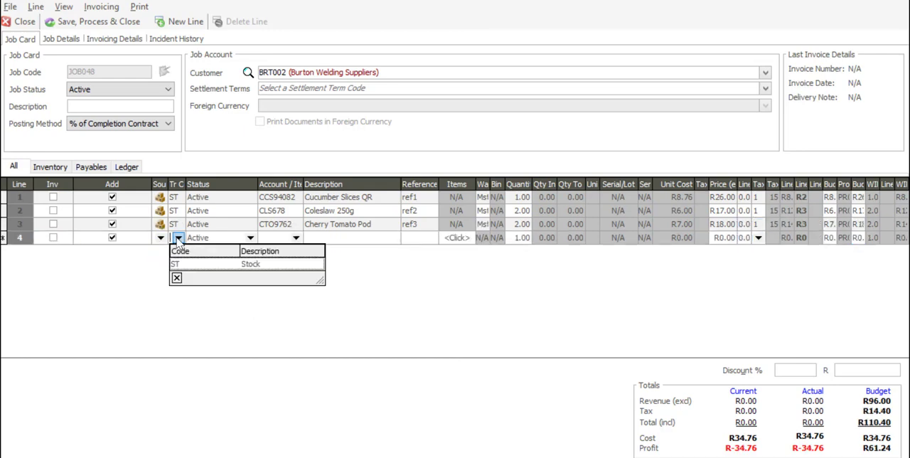
{"action": "left_click", "coordinate": [177, 265]}
{"action": "left_click", "coordinate": [296, 237]}
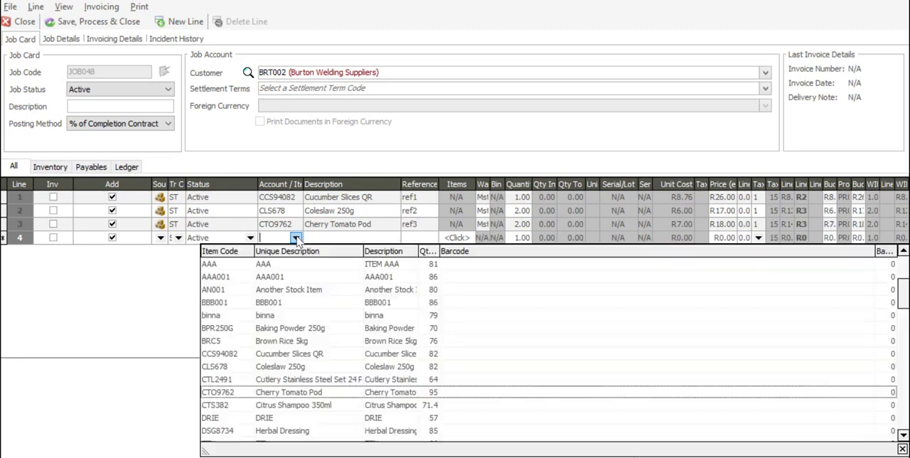
{"action": "left_click", "coordinate": [342, 431]}
{"action": "key", "text": "Tab"}
{"action": "key", "text": "Tab"}
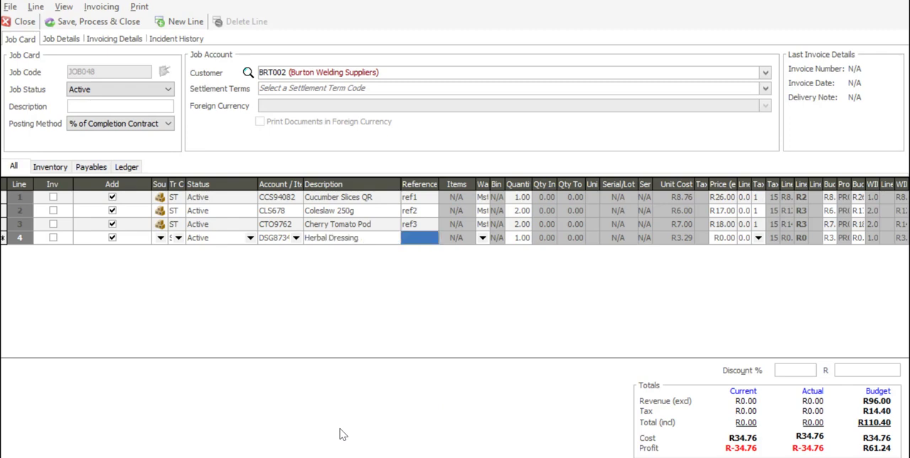
- Give the Herbal Dressing line the reference ref4 and a quantity of 2, and complete the line
{"action": "type", "text": "ref4"}
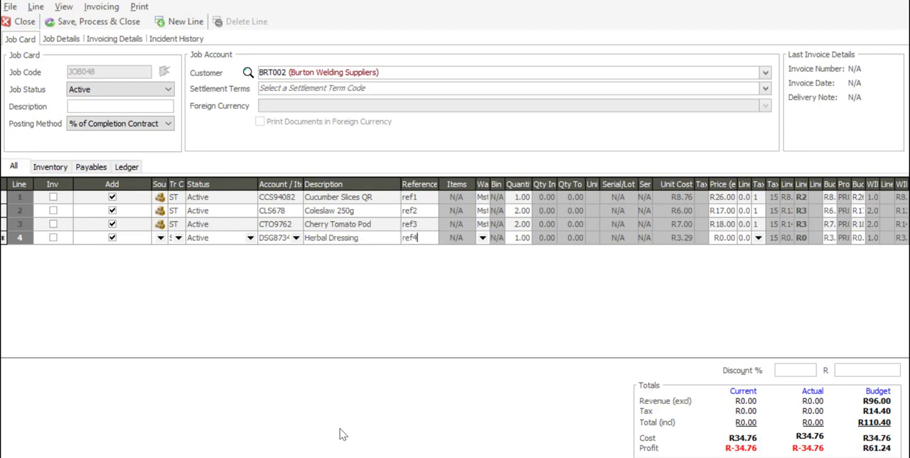
{"action": "key", "text": "Tab"}
{"action": "key", "text": "Tab"}
{"action": "key", "text": "Tab"}
{"action": "type", "text": "2"}
{"action": "key", "text": "Tab"}
{"action": "key", "text": "Tab"}
{"action": "key", "text": "Tab"}
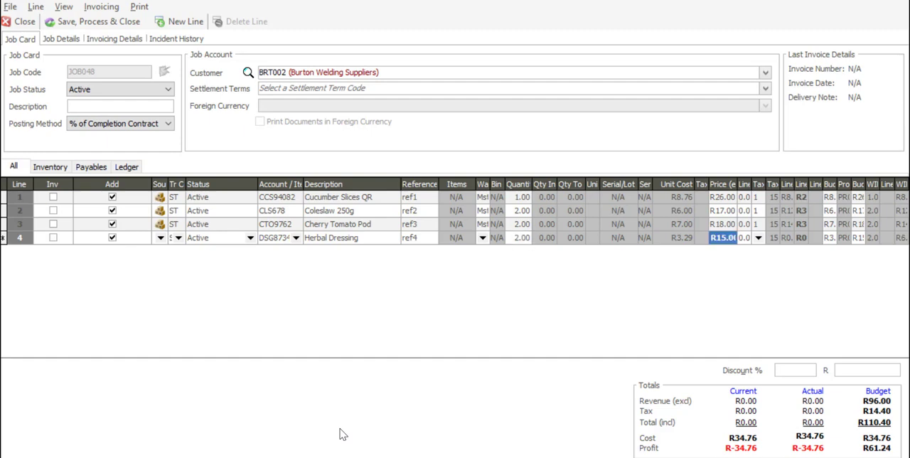
{"action": "key", "text": "Tab"}
{"action": "key", "text": "Tab"}
{"action": "key", "text": "Tab"}
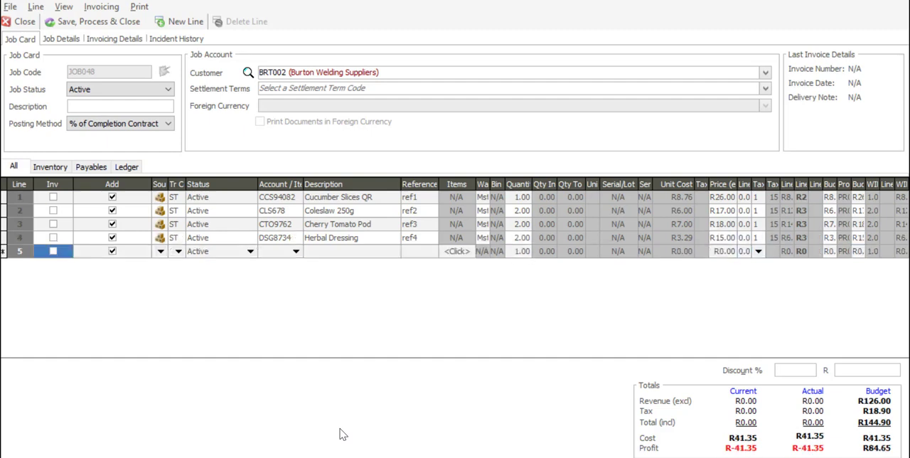
- Set the fifth line's source to GL and its transaction code to FL
{"action": "left_click", "coordinate": [161, 253]}
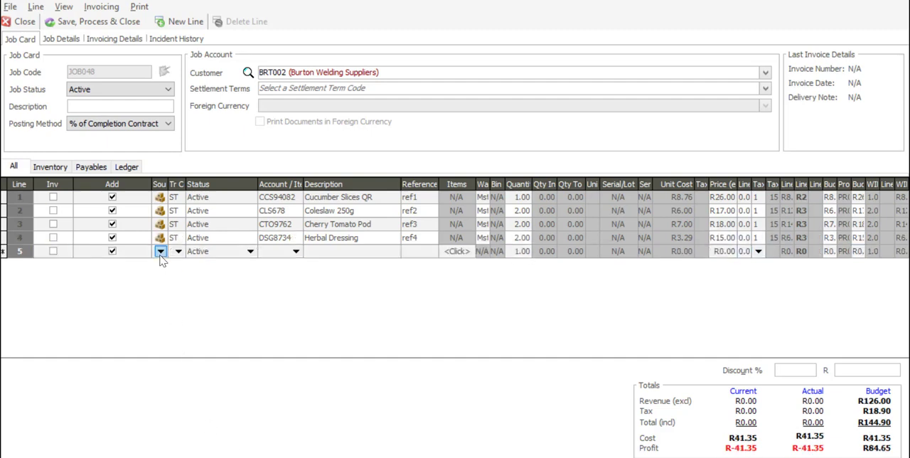
{"action": "left_click", "coordinate": [162, 254]}
{"action": "left_click", "coordinate": [169, 290]}
{"action": "left_click", "coordinate": [180, 253]}
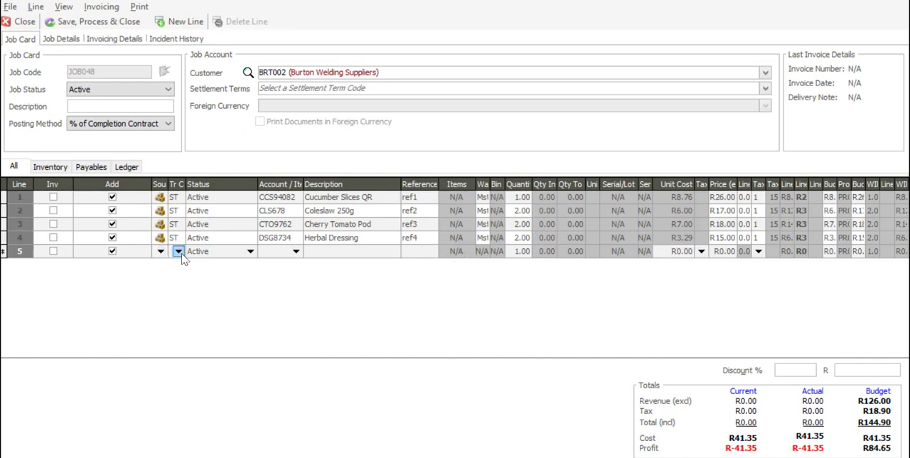
{"action": "left_click", "coordinate": [179, 254]}
{"action": "left_click", "coordinate": [182, 309]}
- Choose Equipment Rental as the fifth line's general ledger account
{"action": "left_click", "coordinate": [296, 252]}
{"action": "type", "text": "er"}
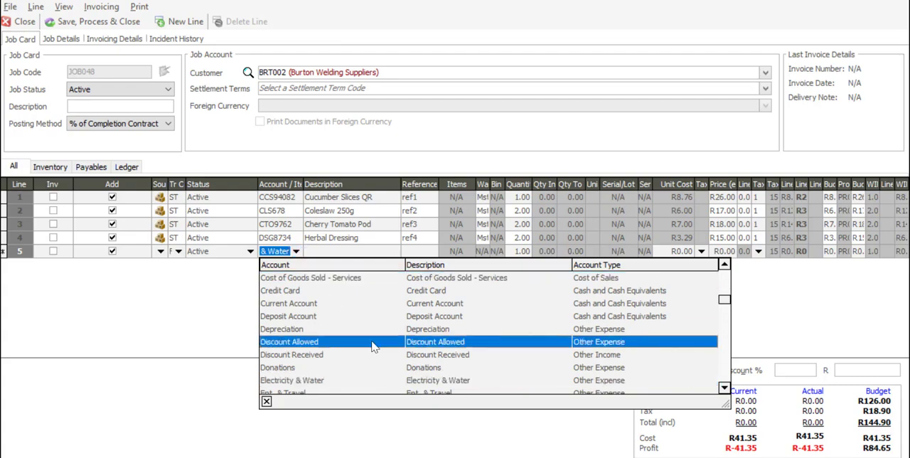
{"action": "scroll", "coordinate": [362, 380], "scroll_direction": "down", "scroll_amount": 4}
{"action": "scroll", "coordinate": [405, 288], "scroll_direction": "down", "scroll_amount": 1}
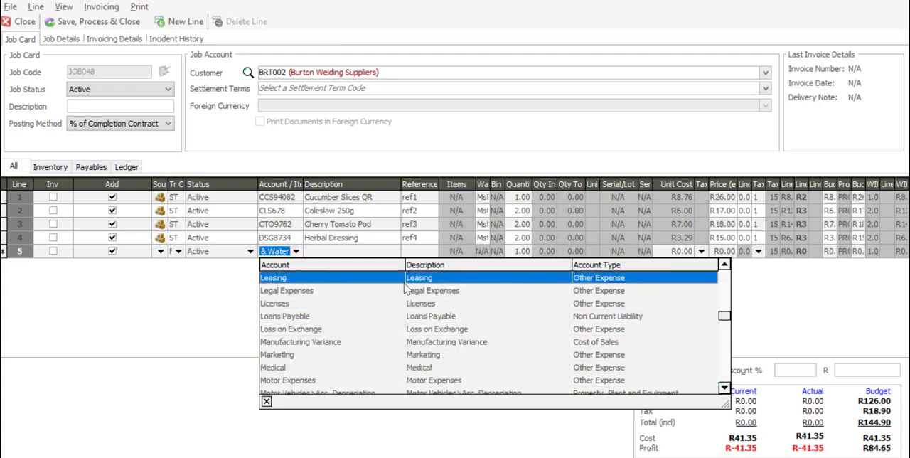
{"action": "scroll", "coordinate": [405, 288], "scroll_direction": "up", "scroll_amount": 6}
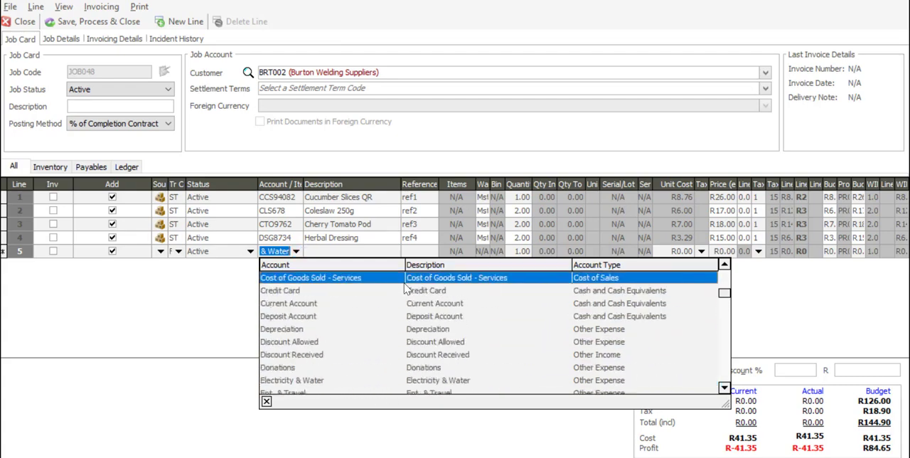
{"action": "key", "text": "Down"}
{"action": "key", "text": "Down"}
{"action": "key", "text": "Down"}
{"action": "key", "text": "Down"}
{"action": "key", "text": "Down"}
{"action": "key", "text": "Down"}
{"action": "key", "text": "Down"}
{"action": "key", "text": "Down"}
{"action": "key", "text": "Down"}
{"action": "key", "text": "Down"}
{"action": "key", "text": "Down"}
{"action": "key", "text": "Down"}
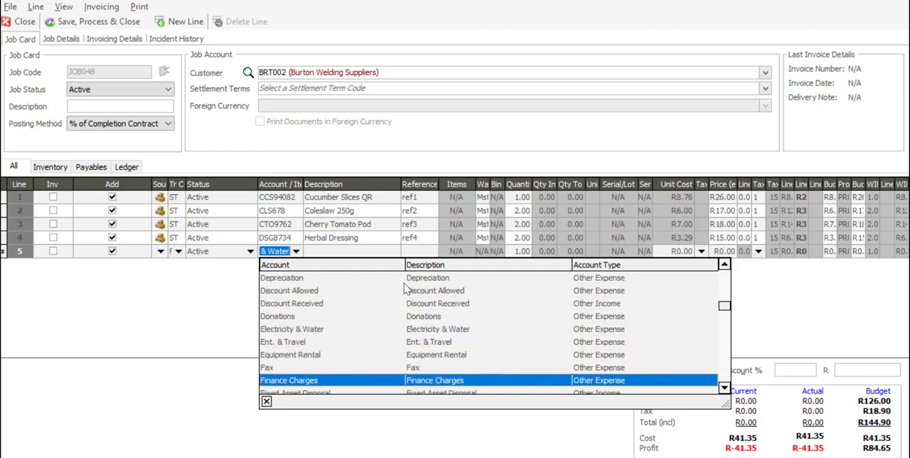
{"action": "key", "text": "Up"}
{"action": "key", "text": "Up"}
{"action": "key", "text": "Up"}
{"action": "key", "text": "Down"}
{"action": "key", "text": "Return"}
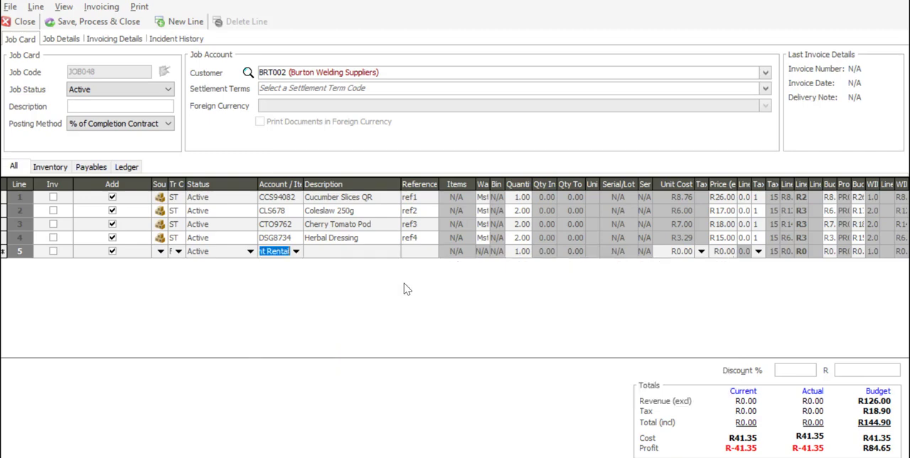
- Give the Equipment Rental line the reference ref5, a unit cost of 800 and a price of 1300, and complete the line
{"action": "key", "text": "Tab"}
{"action": "key", "text": "Tab"}
{"action": "type", "text": "ref5"}
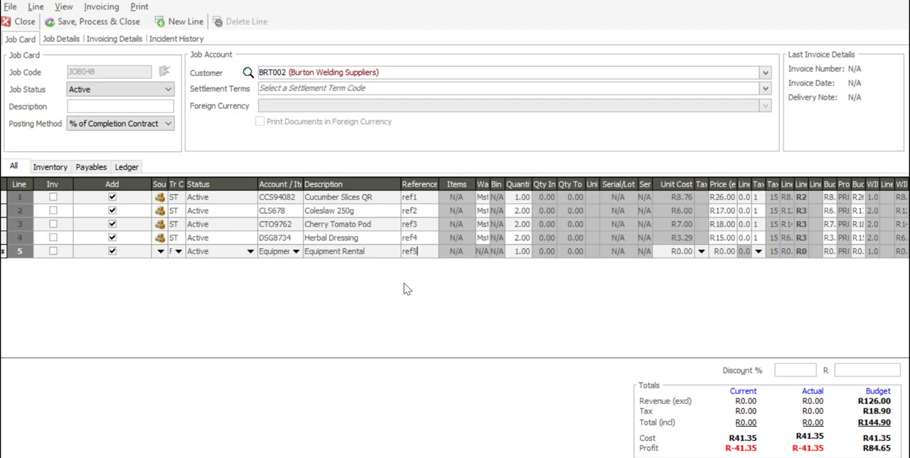
{"action": "key", "text": "Tab"}
{"action": "key", "text": "Tab"}
{"action": "type", "text": "800"}
{"action": "key", "text": "Tab"}
{"action": "key", "text": "Tab"}
{"action": "type", "text": "1300"}
{"action": "key", "text": "Tab"}
{"action": "key", "text": "Tab"}
{"action": "key", "text": "Tab"}
{"action": "key", "text": "Tab"}
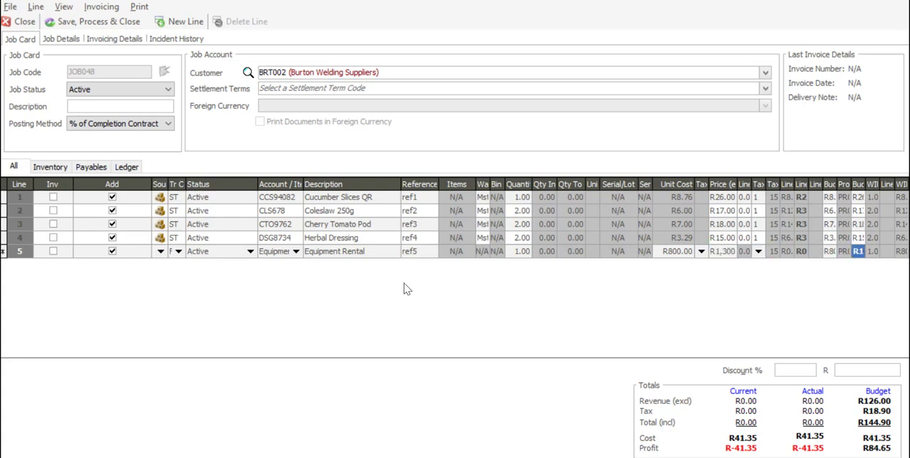
{"action": "key", "text": "Tab"}
- Fill the sixth line with source PR, transaction code PAY and the item O/T (Overtime at 1.5)
{"action": "left_click", "coordinate": [161, 264]}
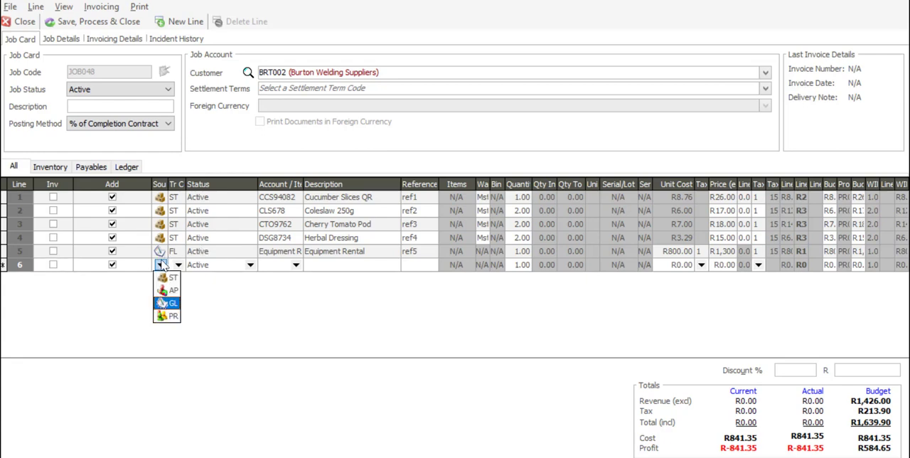
{"action": "left_click", "coordinate": [170, 303]}
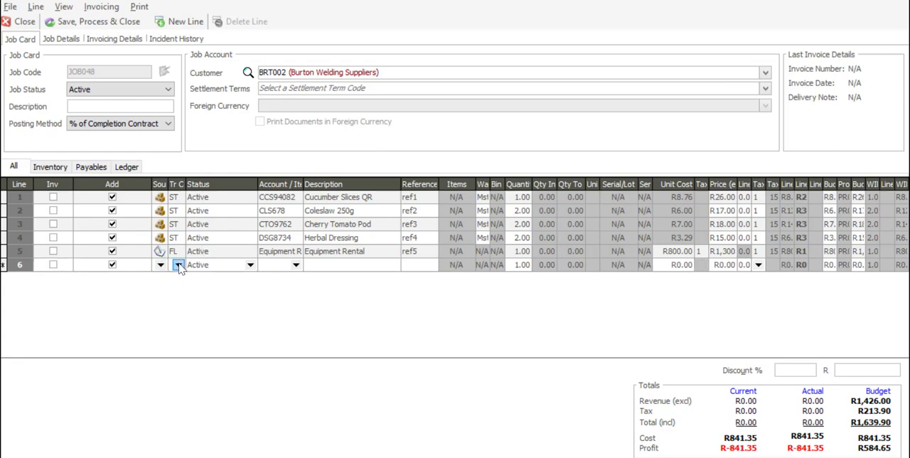
{"action": "left_click", "coordinate": [179, 265]}
{"action": "left_click", "coordinate": [178, 292]}
{"action": "key", "text": "Tab"}
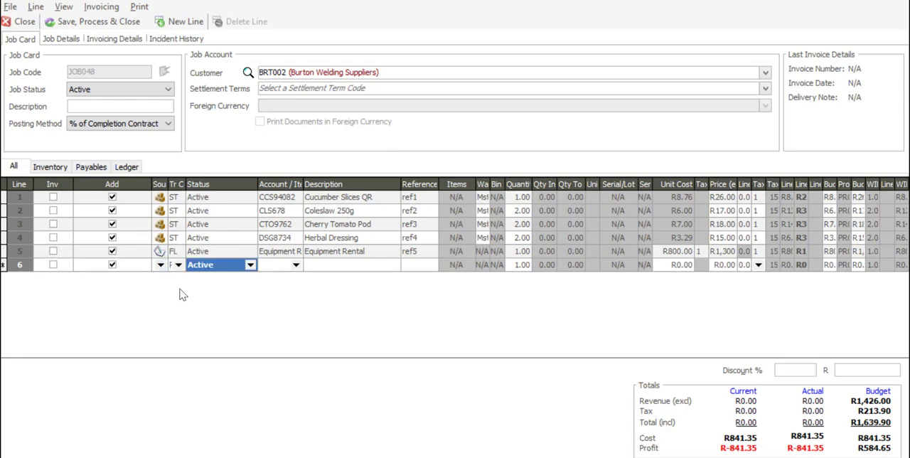
{"action": "key", "text": "Tab"}
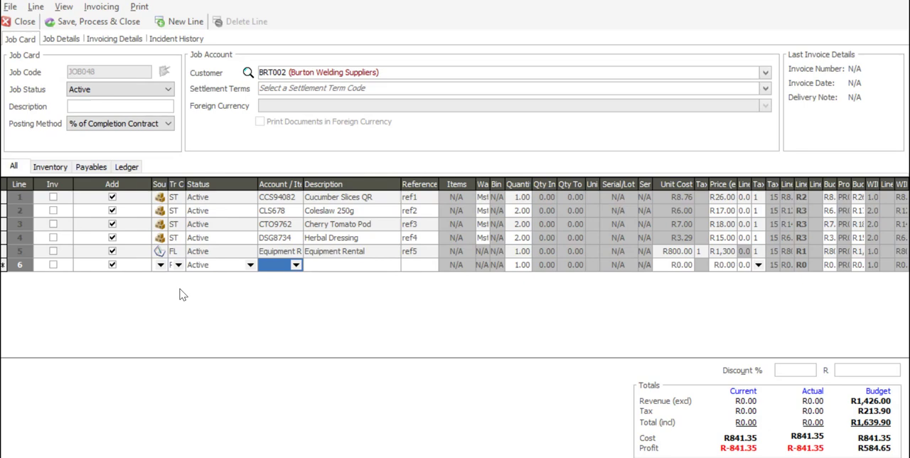
{"action": "left_click", "coordinate": [296, 265]}
{"action": "left_click", "coordinate": [288, 293]}
{"action": "key", "text": "Tab"}
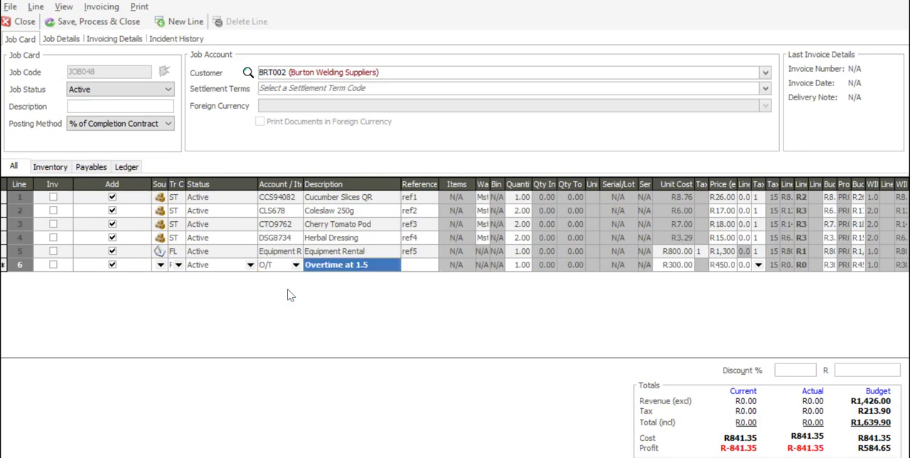
- Give the Overtime at 1.5 line the reference ref6 and complete the line
{"action": "key", "text": "Tab"}
{"action": "type", "text": "ref6"}
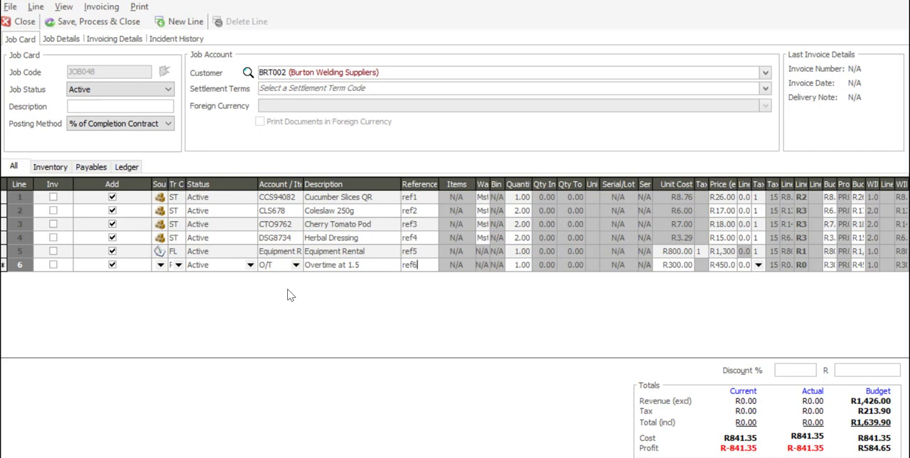
{"action": "key", "text": "Tab"}
{"action": "key", "text": "Tab"}
{"action": "key", "text": "Tab"}
{"action": "key", "text": "Tab"}
{"action": "key", "text": "Tab"}
{"action": "key", "text": "Tab"}
{"action": "key", "text": "Tab"}
{"action": "key", "text": "Tab"}
{"action": "key", "text": "Up"}
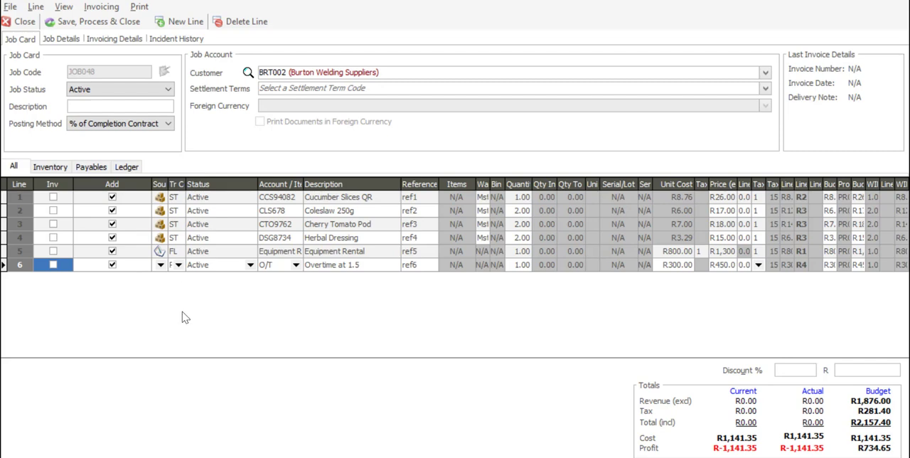
- Save, process and close the job card, producing its Job Picking Slip and closing the slip's preview
{"action": "left_click", "coordinate": [84, 41]}
{"action": "left_click", "coordinate": [97, 27]}
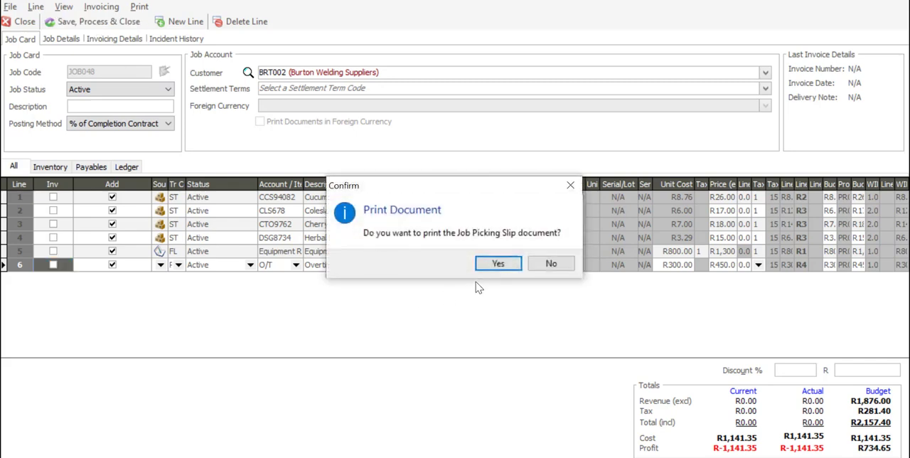
{"action": "left_click", "coordinate": [499, 265]}
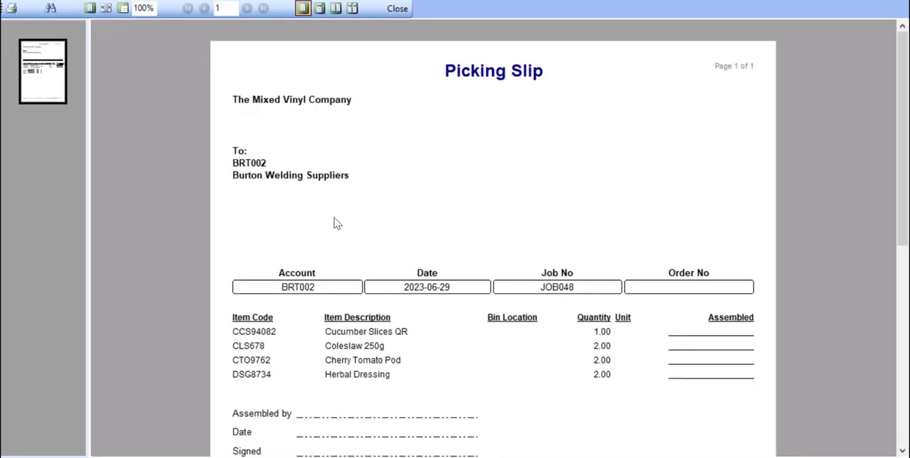
{"action": "left_click", "coordinate": [403, 9]}
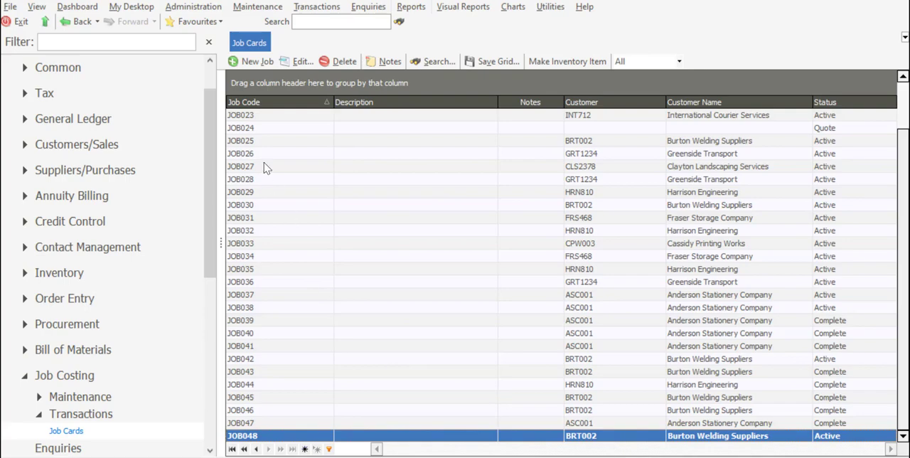
- Open the Job Costing Work In Progress report and set both its start and end job codes to JOB048
{"action": "left_click_drag", "start_coordinate": [211, 169], "coordinate": [217, 244]}
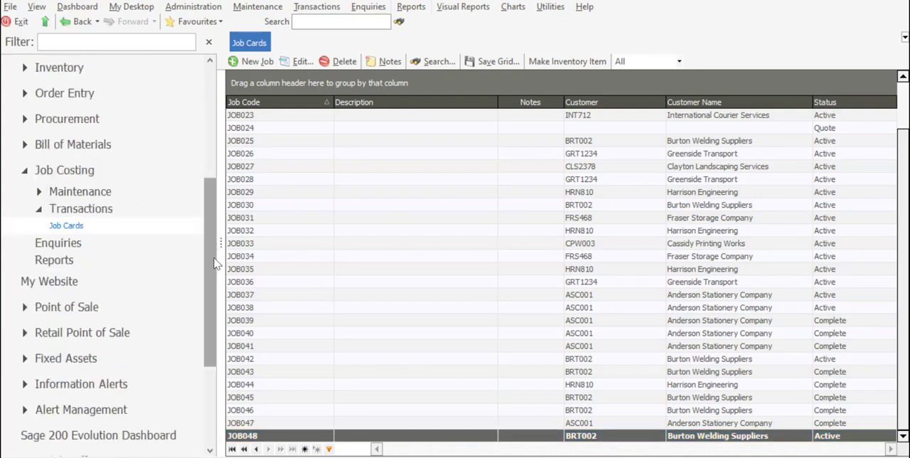
{"action": "left_click", "coordinate": [116, 264]}
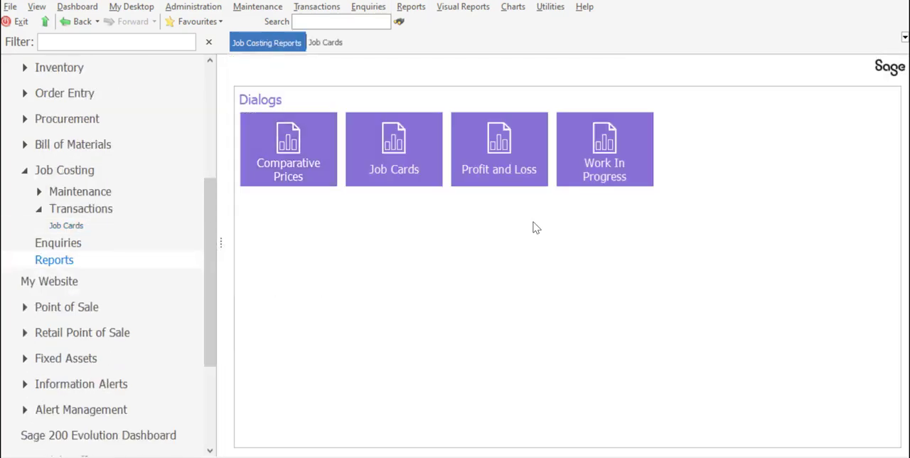
{"action": "left_click", "coordinate": [588, 167]}
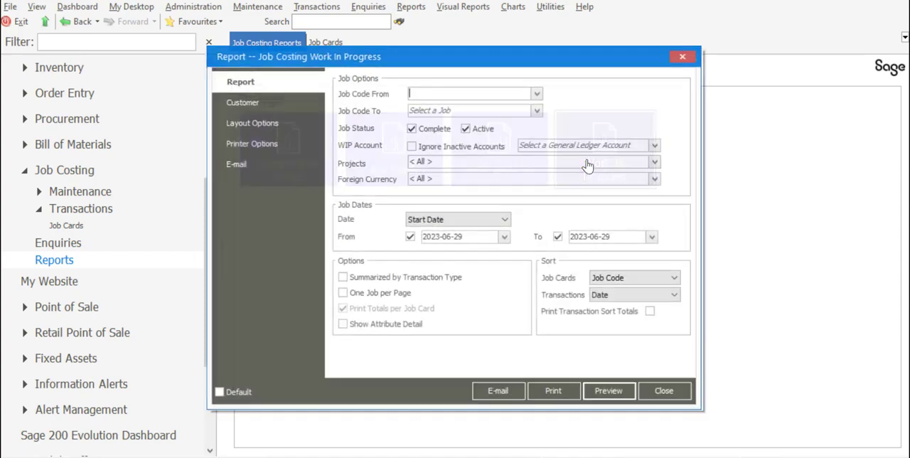
{"action": "left_click", "coordinate": [539, 93]}
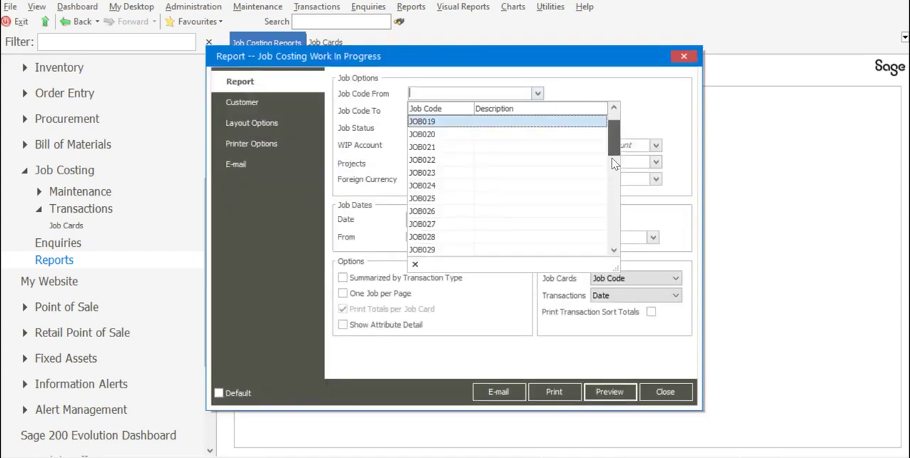
{"action": "left_click_drag", "start_coordinate": [614, 153], "coordinate": [614, 228]}
{"action": "left_click", "coordinate": [577, 249]}
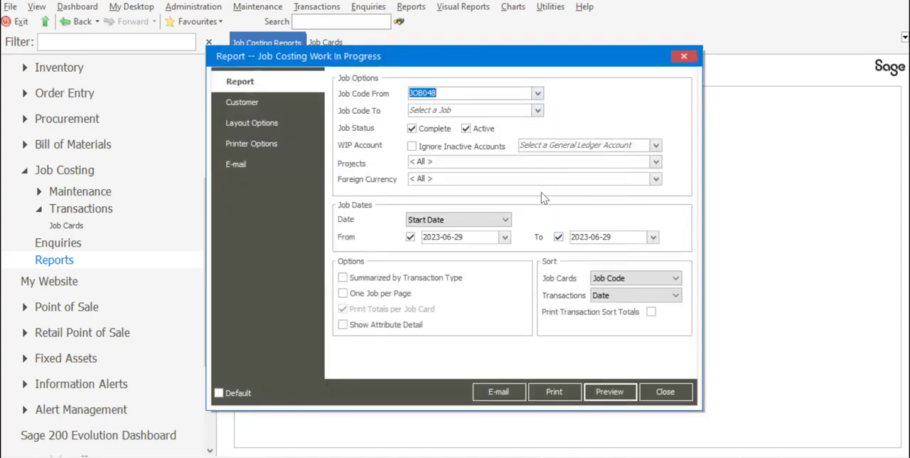
{"action": "left_click", "coordinate": [538, 111]}
{"action": "left_click", "coordinate": [538, 111]}
{"action": "left_click_drag", "start_coordinate": [613, 146], "coordinate": [612, 261]}
{"action": "left_click", "coordinate": [578, 268]}
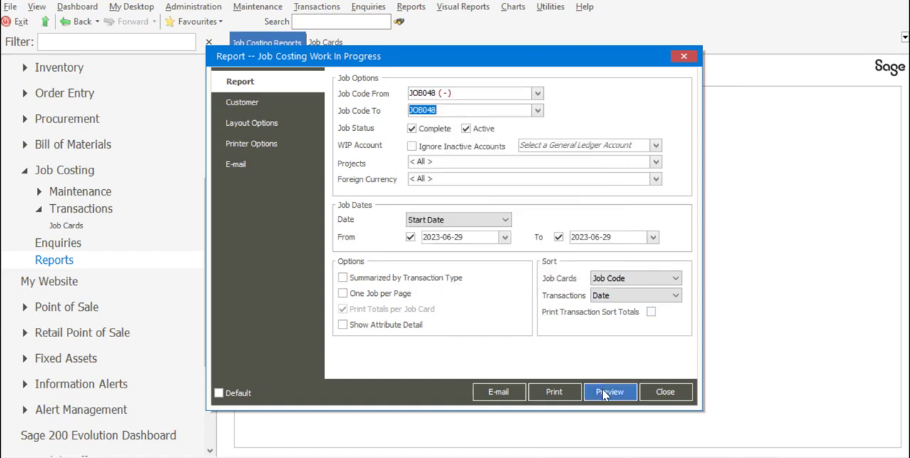
- Preview the Work In Progress report for the job, and close the preview and the report options
{"action": "left_click", "coordinate": [603, 389]}
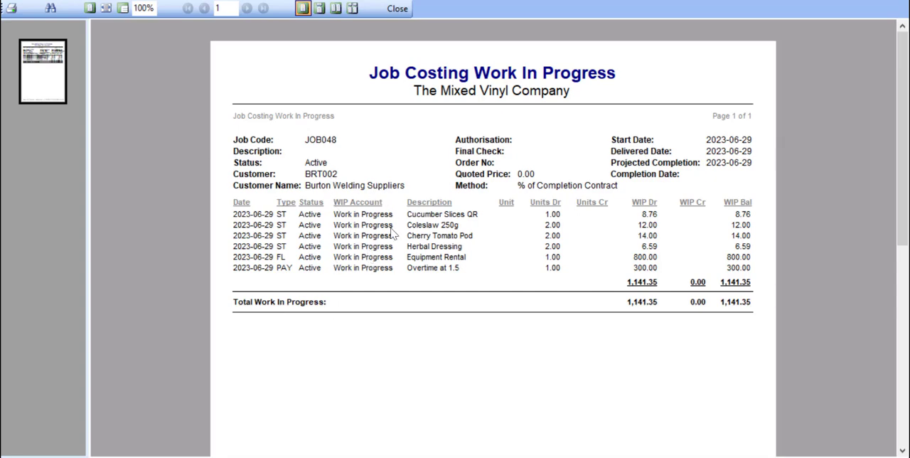
{"action": "left_click", "coordinate": [397, 9]}
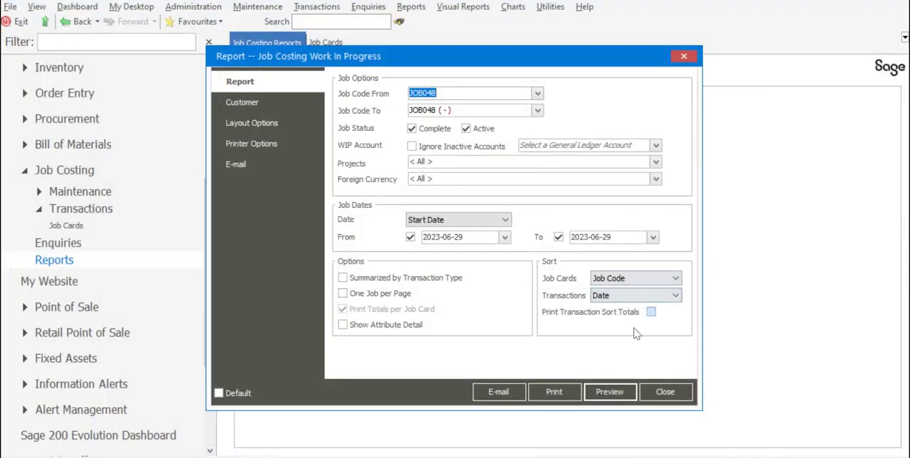
{"action": "left_click", "coordinate": [663, 392]}
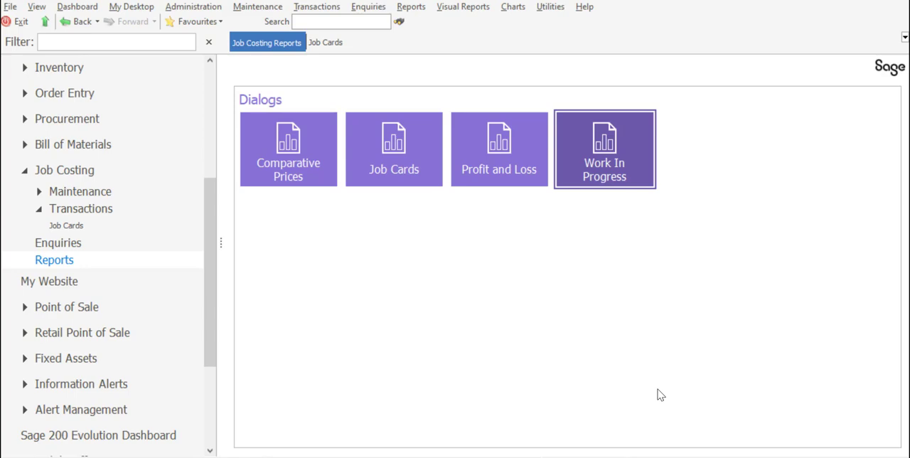
- Return to the job cards list and open job card JOB048 for editing
{"action": "left_click", "coordinate": [95, 223]}
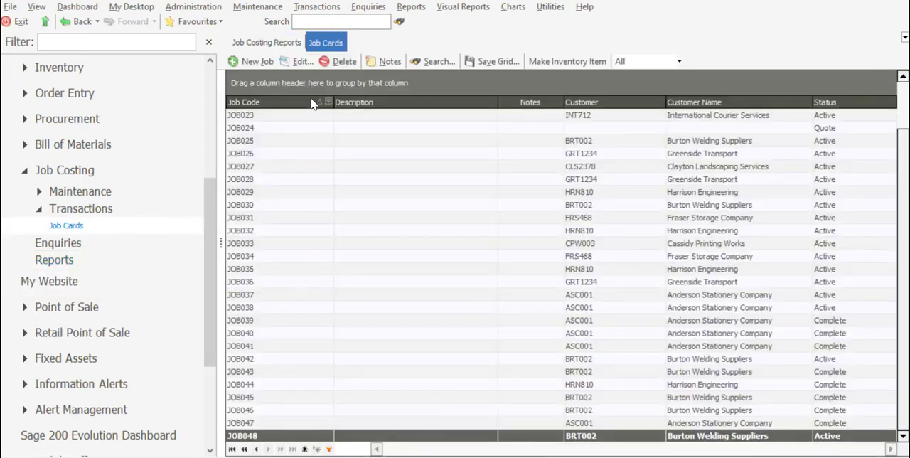
{"action": "left_click", "coordinate": [302, 61]}
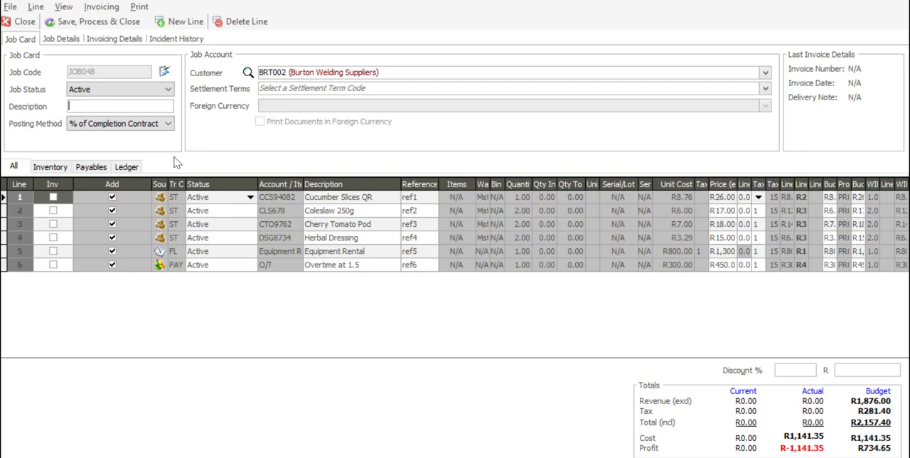
- Mark the Coleslaw 250g, Cherry Tomato Pod and Equipment Rental lines of the job card for invoicing
{"action": "left_click", "coordinate": [52, 211]}
{"action": "left_click", "coordinate": [53, 225]}
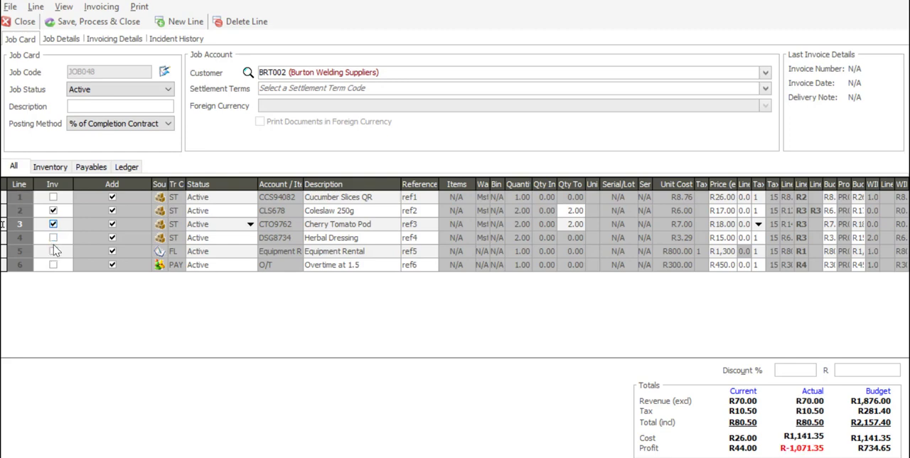
{"action": "left_click", "coordinate": [53, 252]}
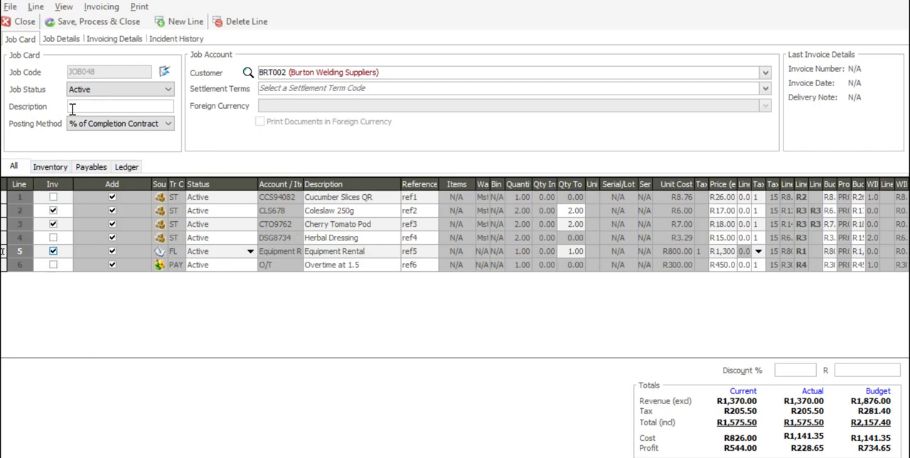
- Save, process and close the job card, ignoring the over-terms warning, declining the picking slip and delivery note, and printing the tax invoice
{"action": "left_click", "coordinate": [94, 29]}
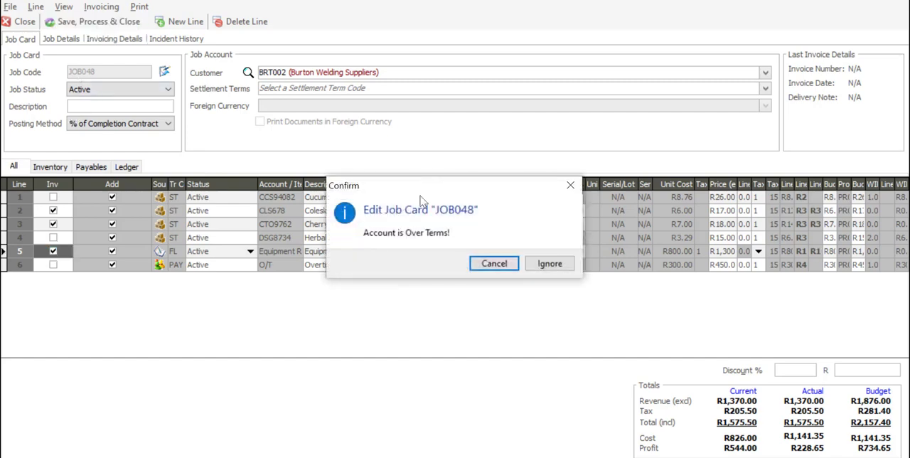
{"action": "left_click", "coordinate": [540, 264]}
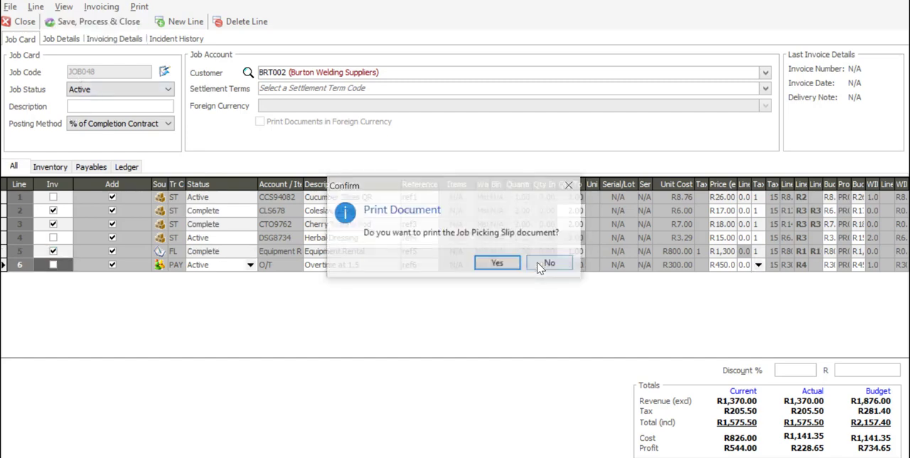
{"action": "left_click", "coordinate": [541, 265]}
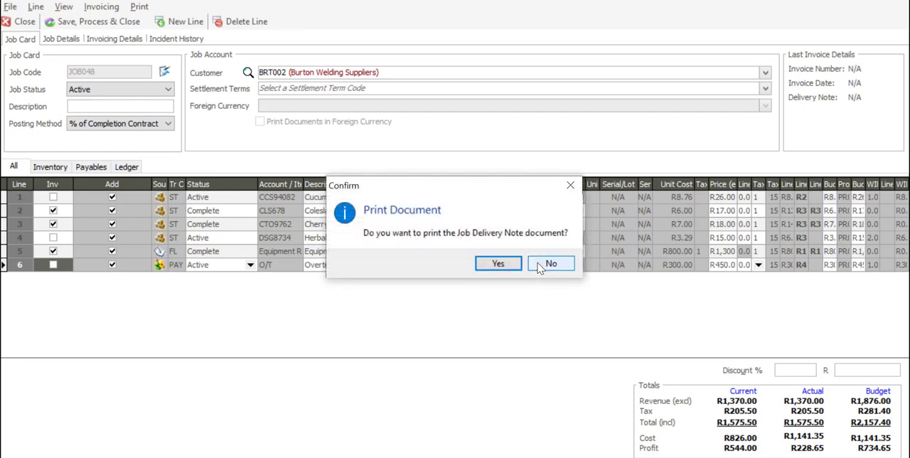
{"action": "left_click", "coordinate": [544, 264]}
{"action": "left_click", "coordinate": [516, 264]}
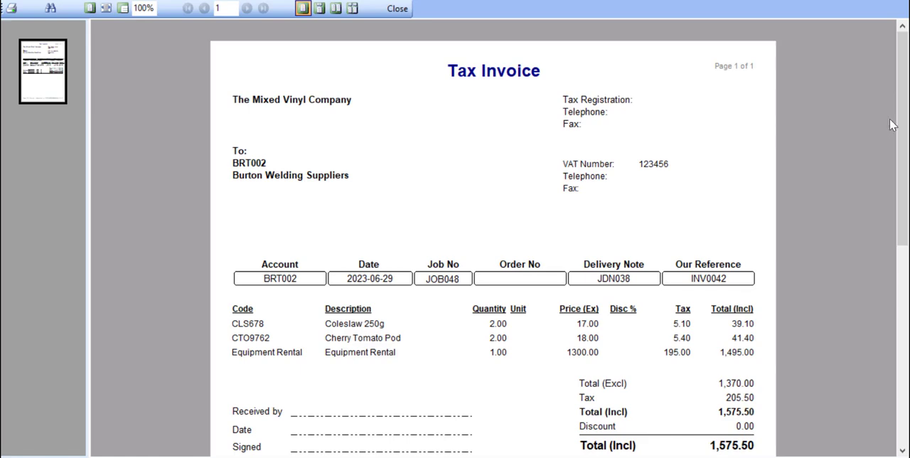
- Examine the invoiced lines and totals on the Tax Invoice preview, and close the preview
{"action": "left_click_drag", "start_coordinate": [903, 126], "coordinate": [907, 194]}
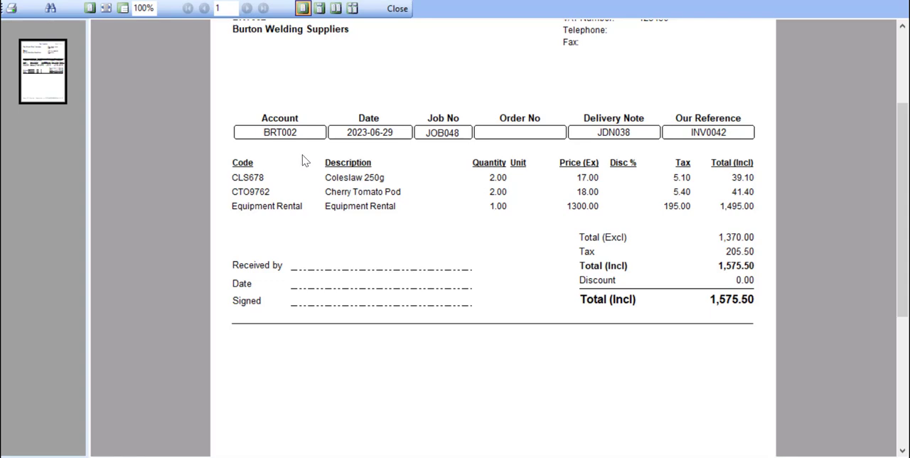
{"action": "left_click_drag", "start_coordinate": [903, 181], "coordinate": [903, 126]}
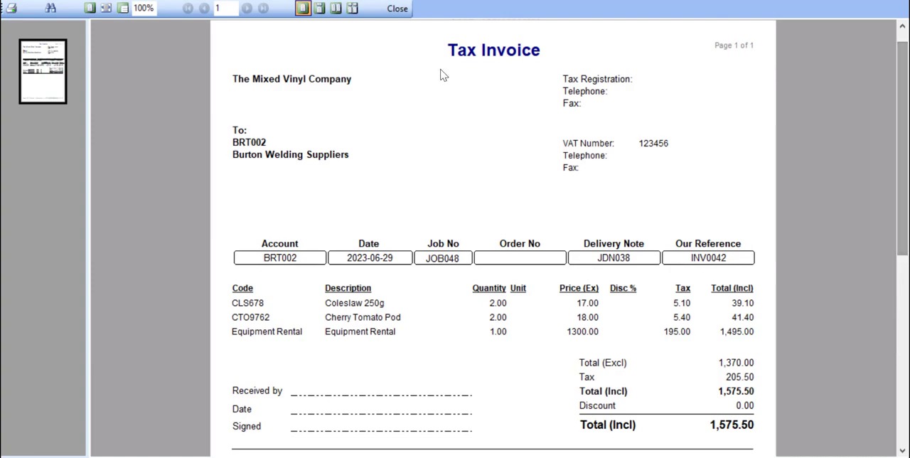
{"action": "left_click", "coordinate": [400, 8]}
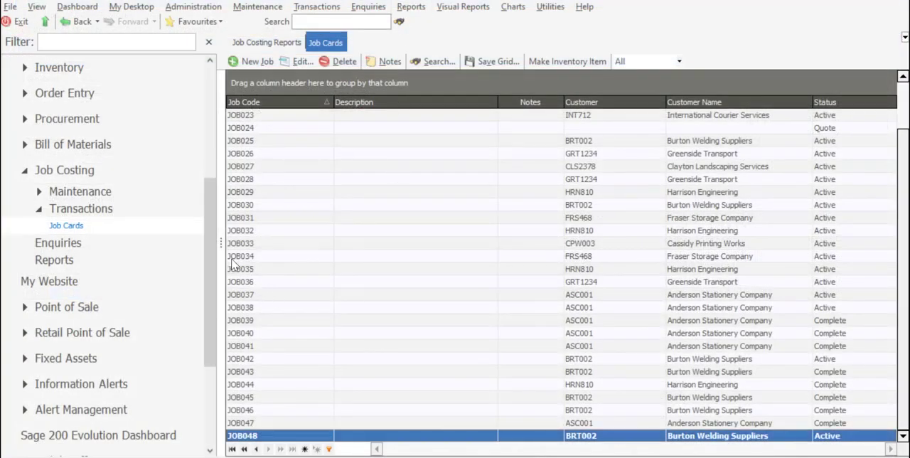
- Open the Job Costing Work In Progress report and set its start and end job codes to JOB048
{"action": "left_click_drag", "start_coordinate": [207, 249], "coordinate": [213, 264]}
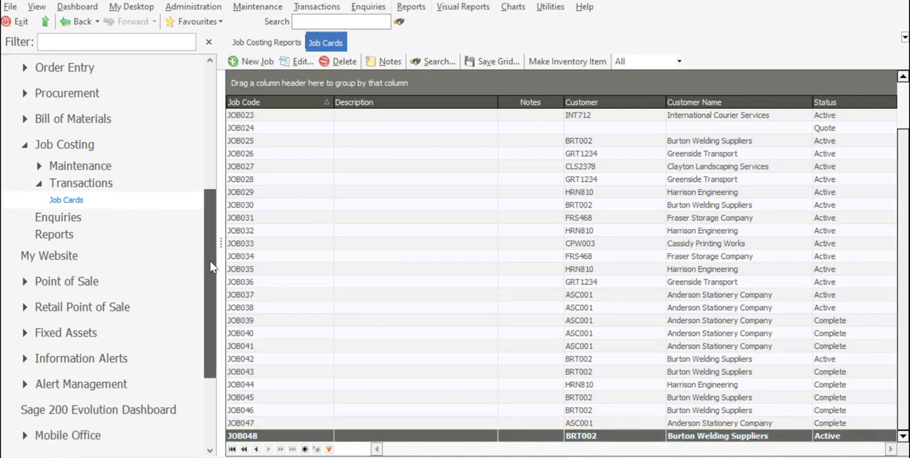
{"action": "left_click", "coordinate": [125, 239]}
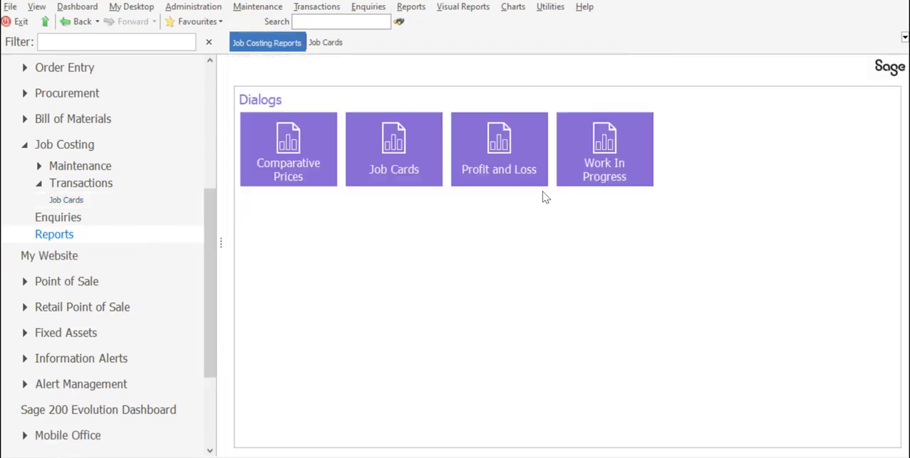
{"action": "left_click", "coordinate": [597, 163]}
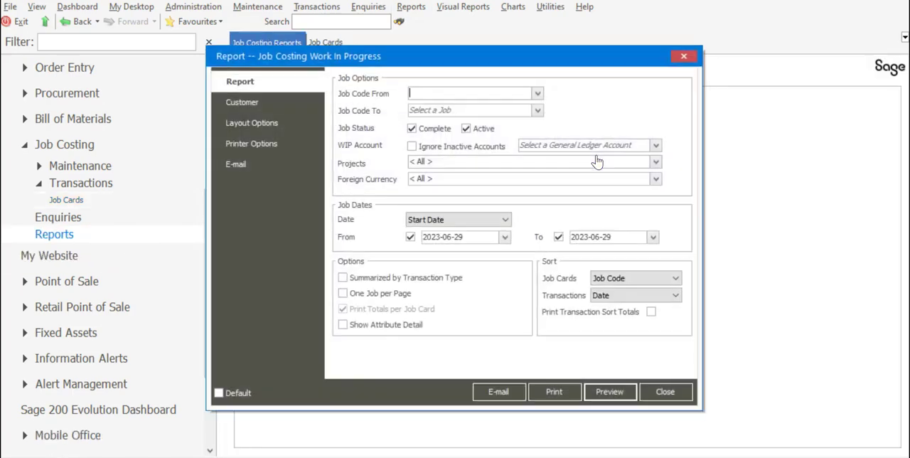
{"action": "left_click", "coordinate": [539, 93]}
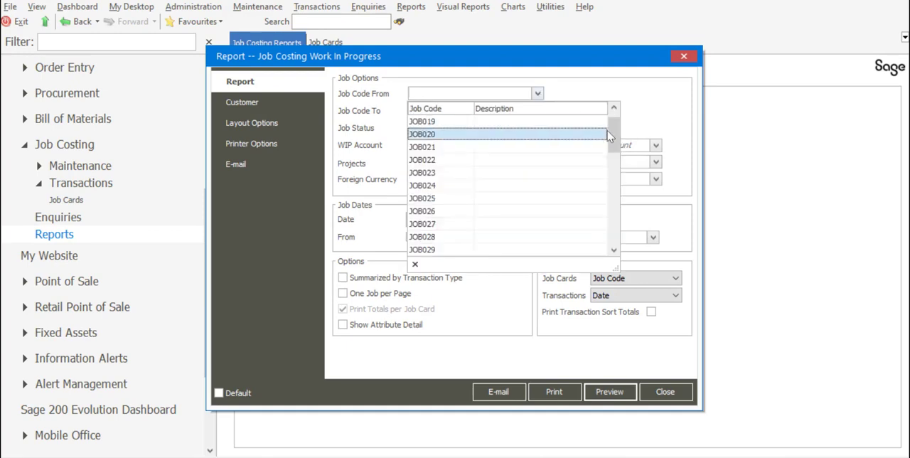
{"action": "scroll", "coordinate": [565, 235], "scroll_direction": "down", "scroll_amount": 6}
{"action": "left_click", "coordinate": [566, 251]}
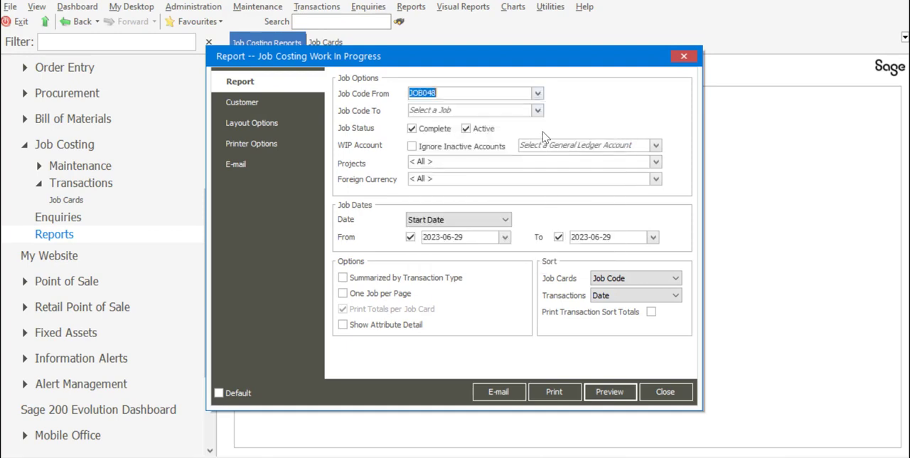
{"action": "left_click", "coordinate": [539, 110]}
{"action": "left_click_drag", "start_coordinate": [616, 156], "coordinate": [615, 247]}
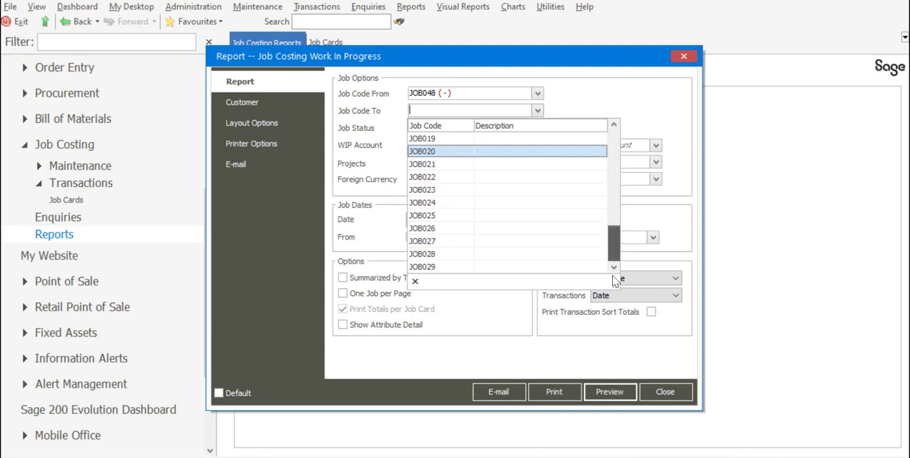
{"action": "left_click", "coordinate": [560, 268]}
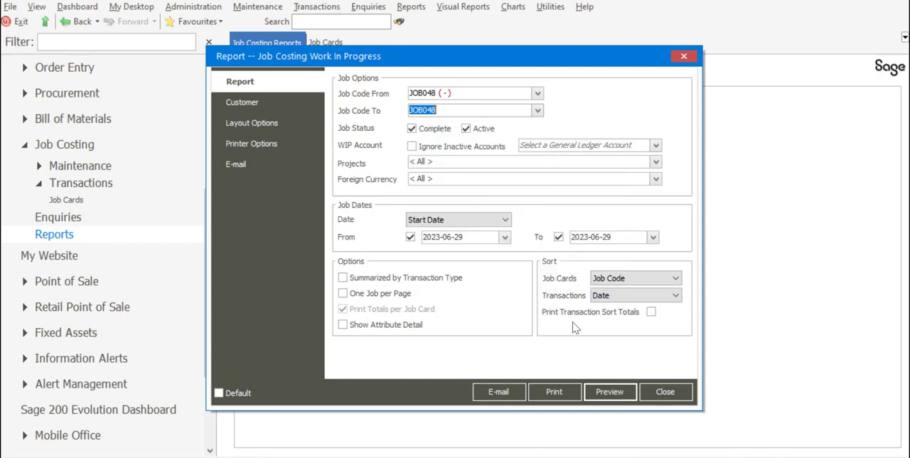
- Preview the Work In Progress report for the partly invoiced job, and close the preview and report options
{"action": "left_click", "coordinate": [609, 395]}
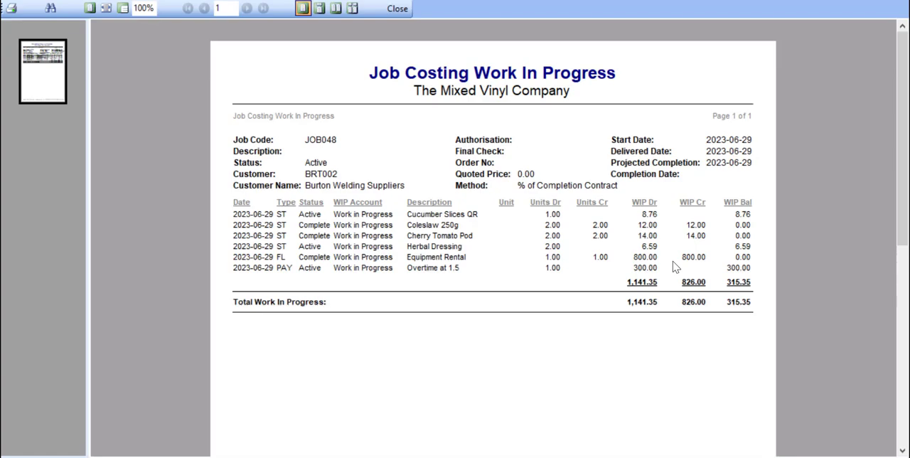
{"action": "left_click", "coordinate": [397, 8]}
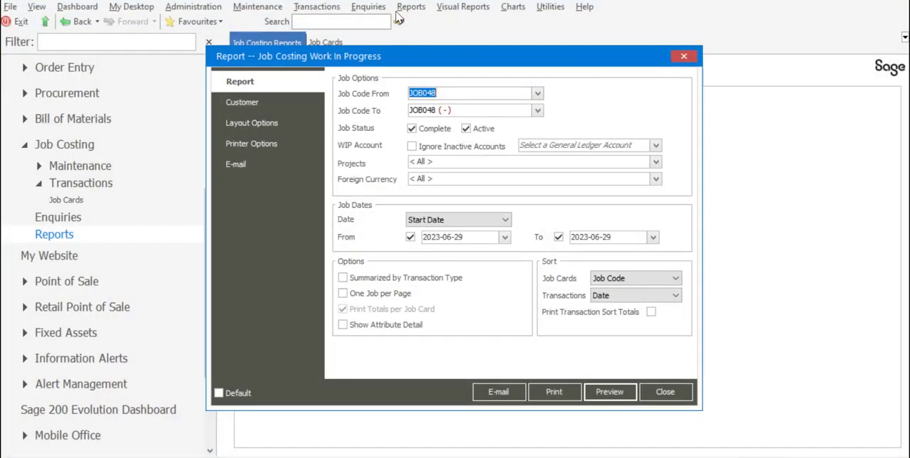
{"action": "left_click", "coordinate": [663, 393]}
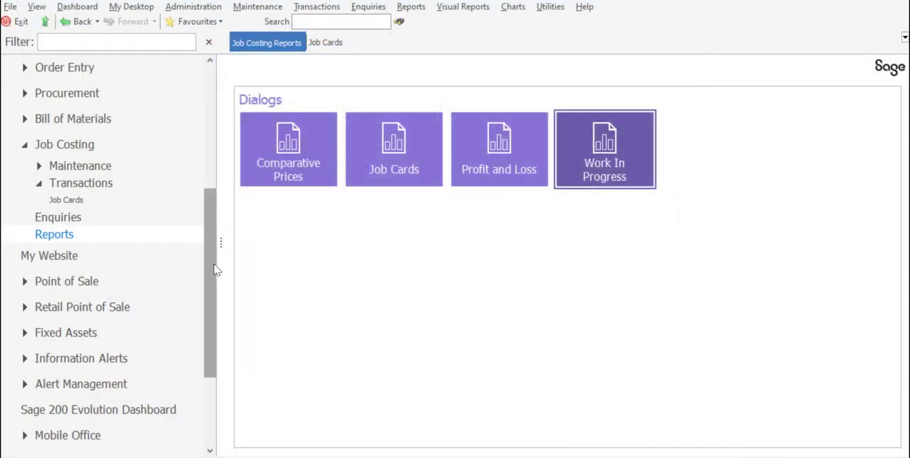
- Open the customer transaction enquiries and display the transactions of customer BRT002 (Burton Welding Suppliers) for 2023-06-29
{"action": "left_click_drag", "start_coordinate": [216, 269], "coordinate": [203, 187]}
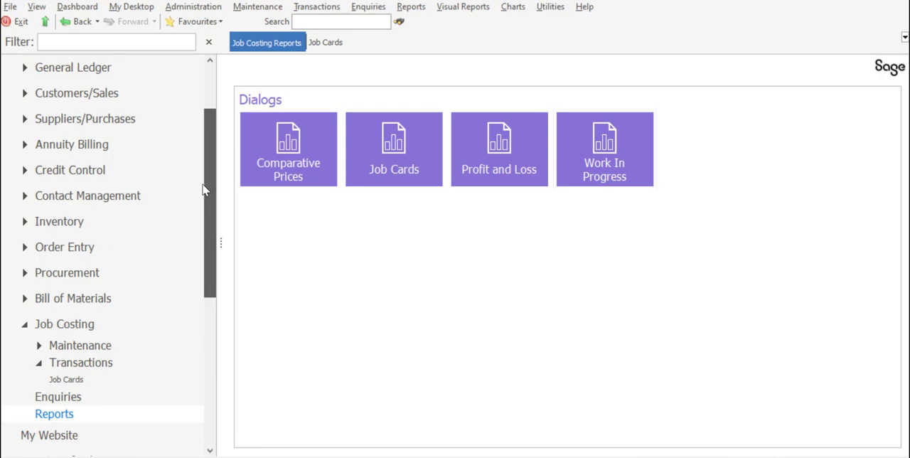
{"action": "left_click", "coordinate": [148, 100]}
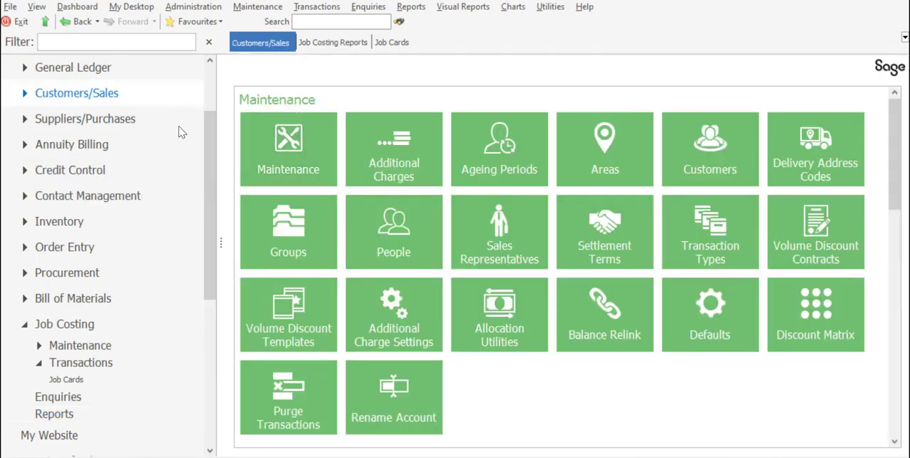
{"action": "left_click_drag", "start_coordinate": [898, 184], "coordinate": [894, 275]}
{"action": "left_click", "coordinate": [423, 284]}
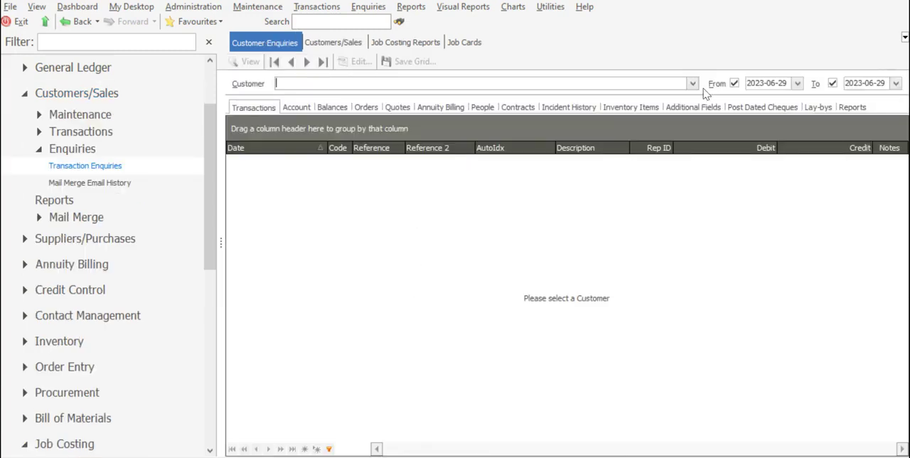
{"action": "left_click", "coordinate": [693, 84]}
{"action": "left_click", "coordinate": [502, 127]}
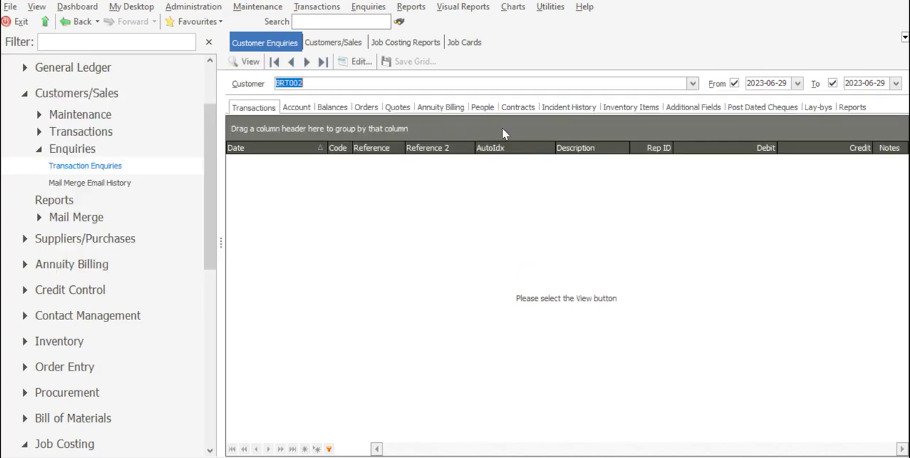
{"action": "left_click", "coordinate": [249, 63]}
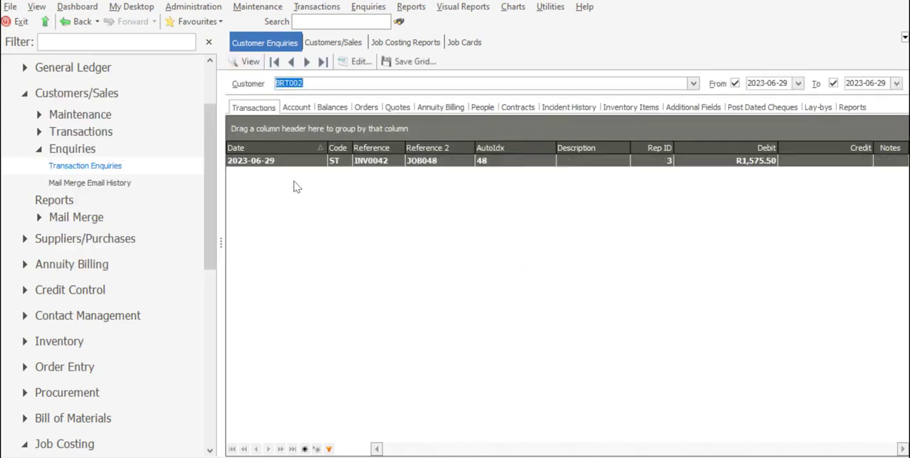
- View the source job card of invoice transaction INV0042, and close it to return to the customer enquiry
{"action": "right_click", "coordinate": [429, 166]}
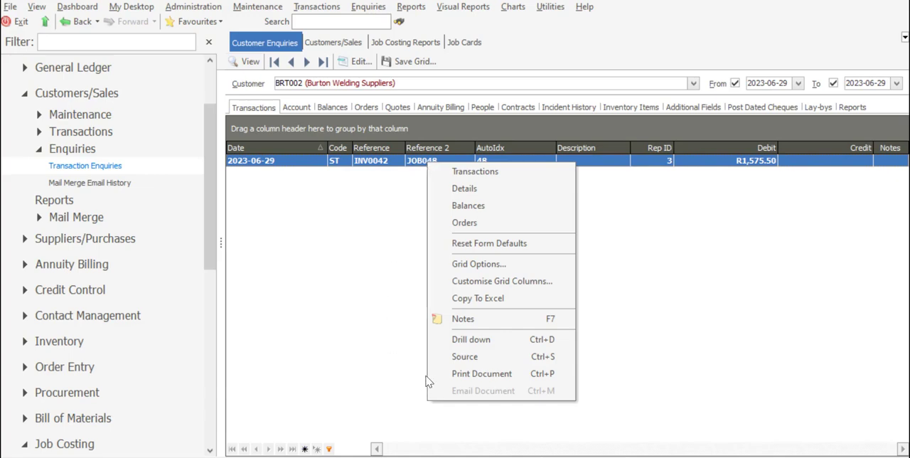
{"action": "left_click", "coordinate": [461, 362]}
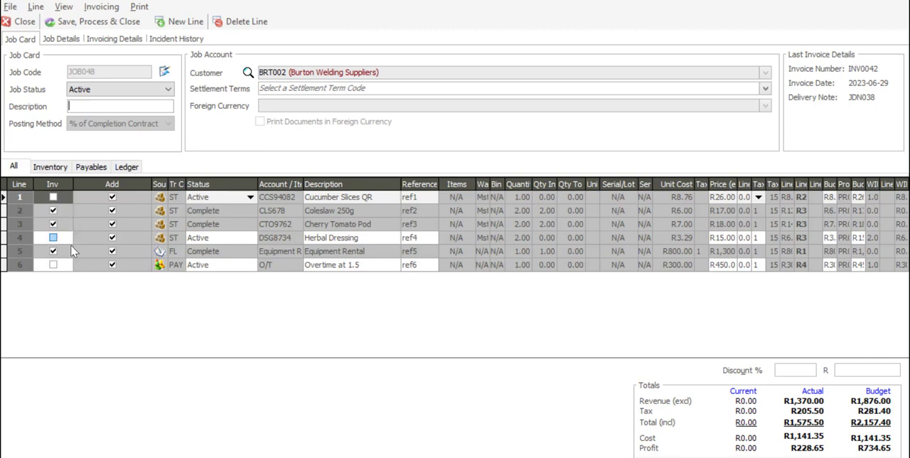
{"action": "left_click", "coordinate": [24, 22]}
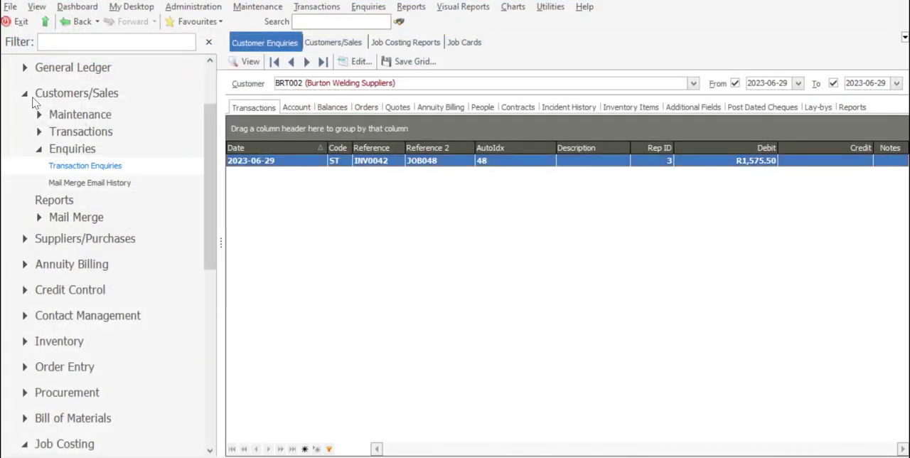
- Return to the Job Costing job cards list and open job card JOB048 for editing
{"action": "left_click_drag", "start_coordinate": [209, 165], "coordinate": [209, 249]}
{"action": "left_click", "coordinate": [126, 329]}
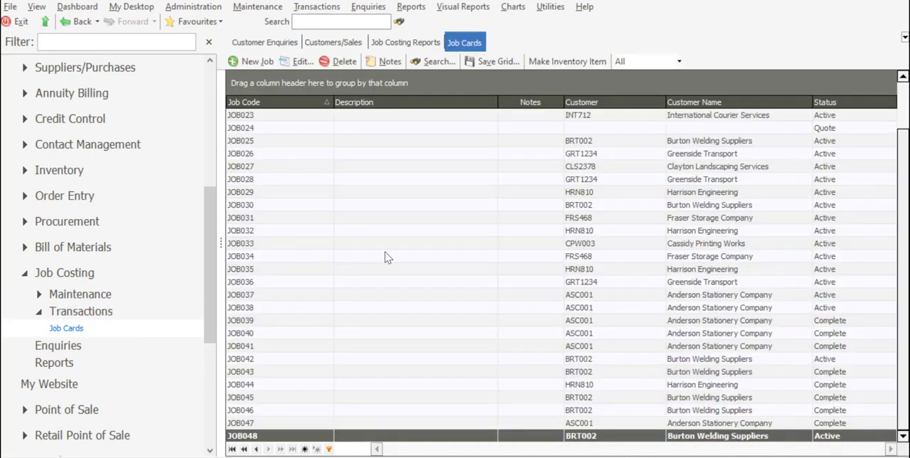
{"action": "left_click", "coordinate": [303, 63]}
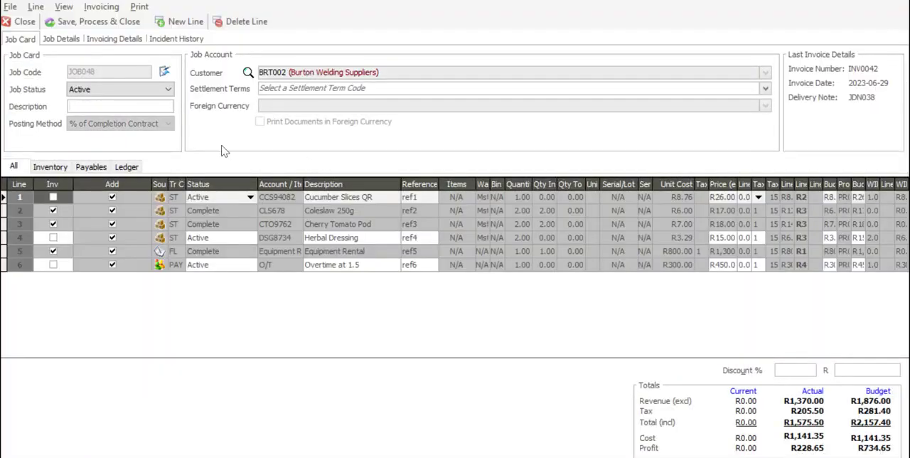
- Add a new inventory line with the ST transaction code to the job card for the Raisins 300g item
{"action": "left_click", "coordinate": [186, 24]}
{"action": "left_click", "coordinate": [161, 278]}
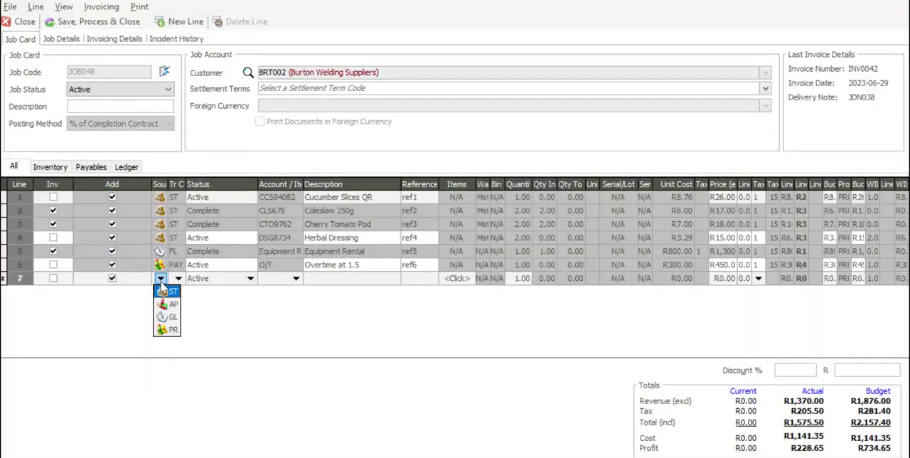
{"action": "left_click", "coordinate": [163, 293]}
{"action": "left_click", "coordinate": [178, 278]}
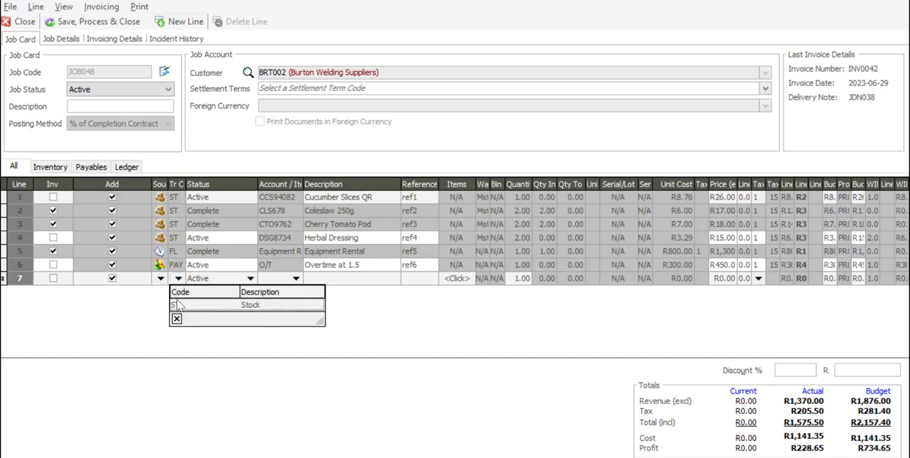
{"action": "left_click", "coordinate": [178, 306]}
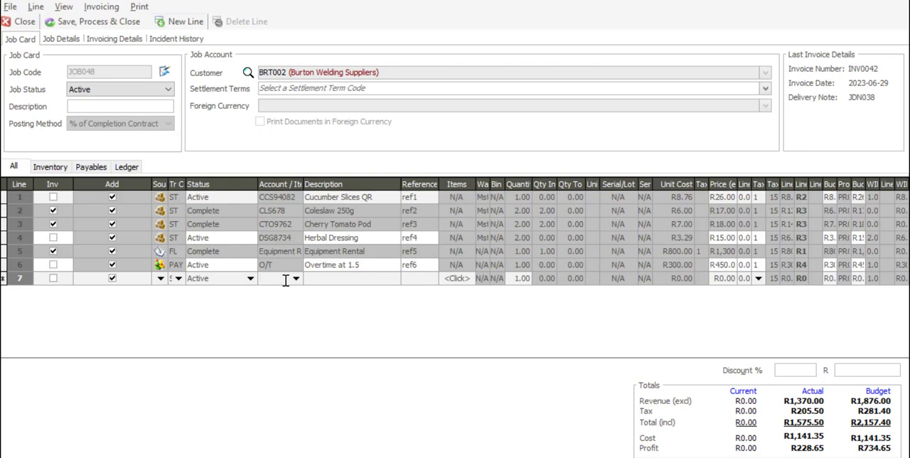
{"action": "type", "text": "RSN87"}
{"action": "key", "text": "Tab"}
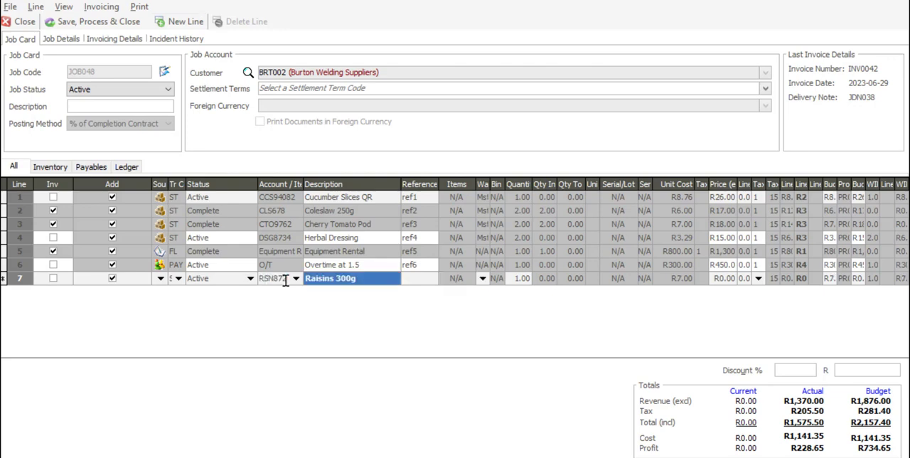
- Give the Raisins 300g line the reference ref7 and a quantity of 2
{"action": "key", "text": "Tab"}
{"action": "type", "text": "ref"}
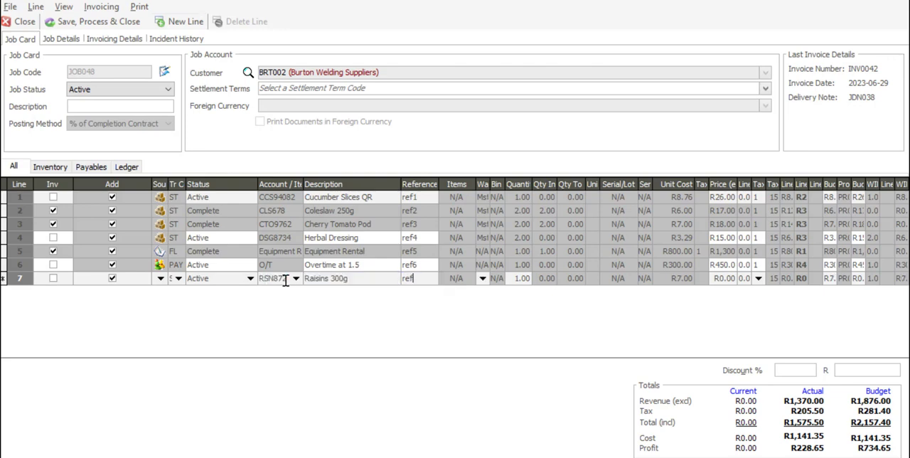
{"action": "key", "text": "Tab"}
{"action": "key", "text": "Tab"}
{"action": "key", "text": "Tab"}
{"action": "type", "text": "2"}
- Finish the Raisins 300g line and add an inventory line with the ST transaction code for item OLV651, Olive Oil 750ml
{"action": "key", "text": "Tab"}
{"action": "key", "text": "Tab"}
{"action": "key", "text": "Tab"}
{"action": "key", "text": "Tab"}
{"action": "key", "text": "Tab"}
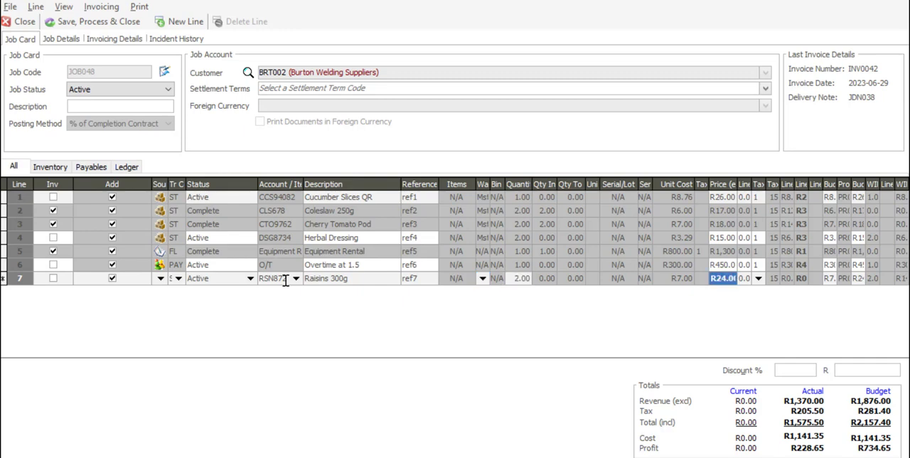
{"action": "key", "text": "Tab"}
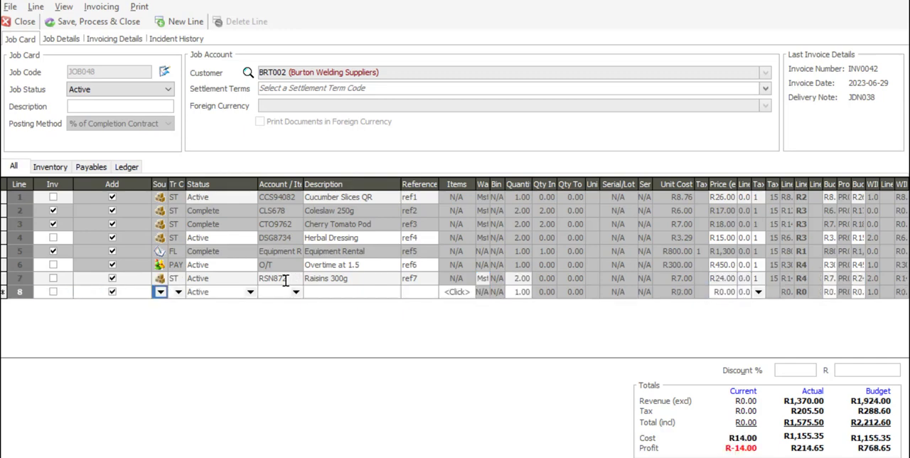
{"action": "left_click", "coordinate": [161, 295]}
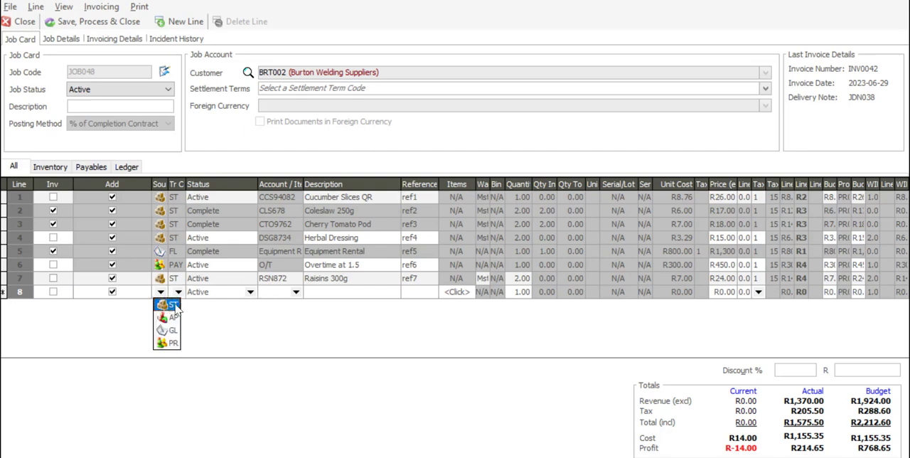
{"action": "left_click", "coordinate": [174, 305]}
{"action": "left_click", "coordinate": [178, 293]}
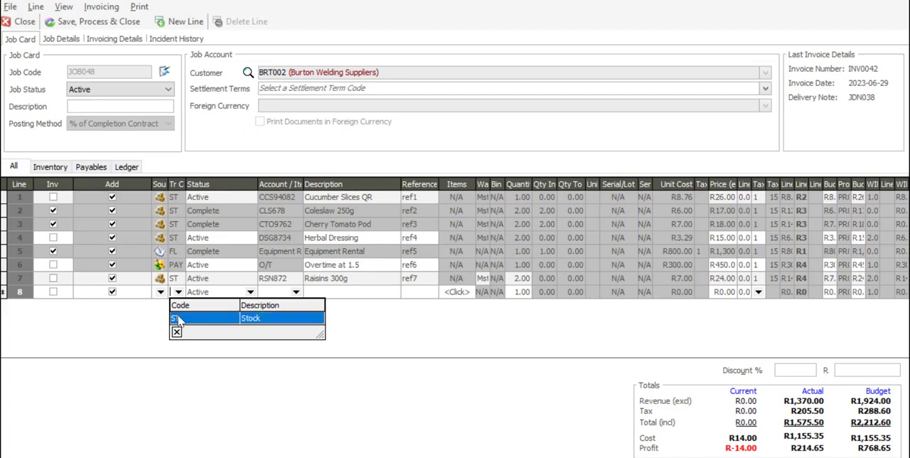
{"action": "left_click", "coordinate": [178, 317]}
{"action": "key", "text": "Tab"}
{"action": "key", "text": "Tab"}
{"action": "type", "text": "OL"}
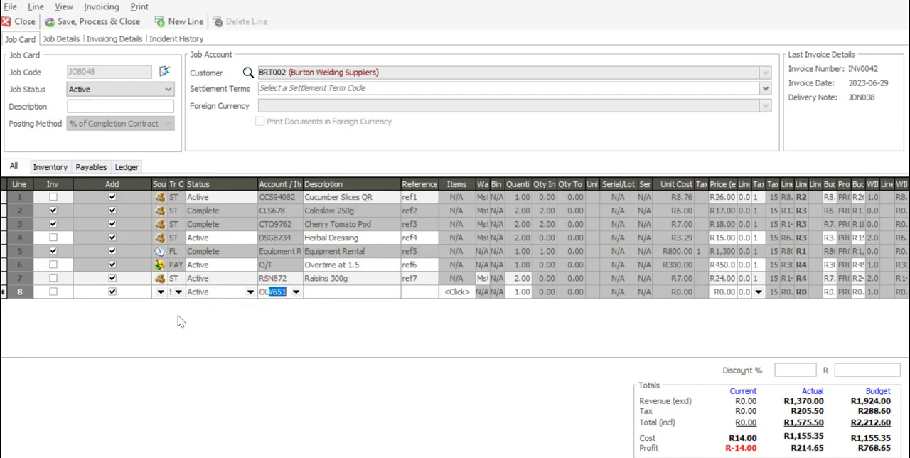
{"action": "key", "text": "Tab"}
- Give the Olive Oil 750ml line the reference ref8 and a price of 89
{"action": "key", "text": "Tab"}
{"action": "type", "text": "re"}
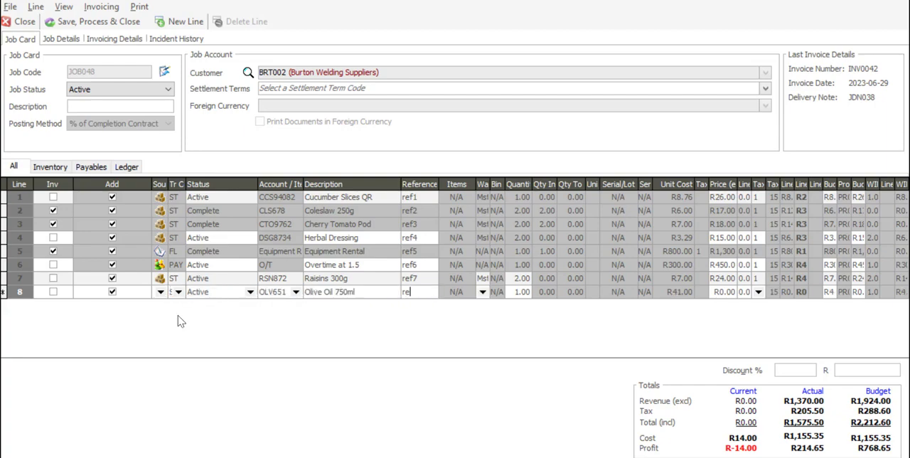
{"action": "type", "text": "f8"}
- Complete the Olive Oil line, then save, process and close the job card without printing the Job Picking Slip
{"action": "key", "text": "Tab"}
{"action": "key", "text": "Tab"}
{"action": "key", "text": "Tab"}
{"action": "type", "text": "89"}
{"action": "key", "text": "Tab"}
{"action": "key", "text": "Tab"}
{"action": "key", "text": "Tab"}
{"action": "key", "text": "Tab"}
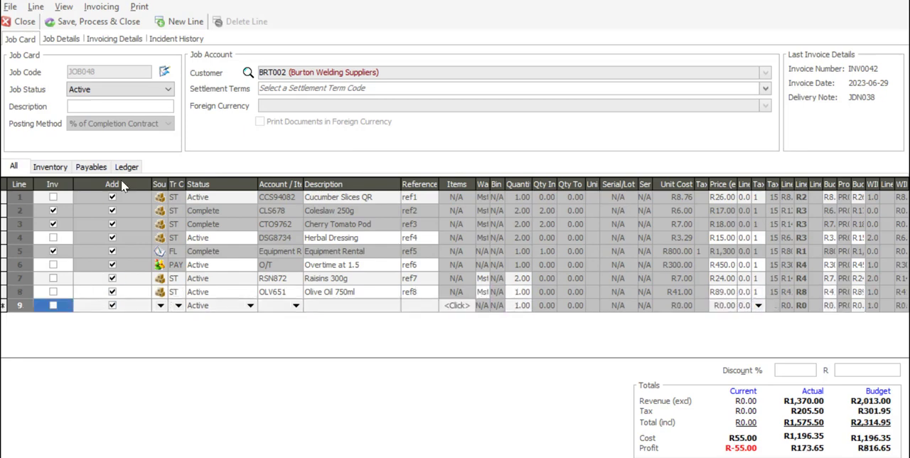
{"action": "left_click", "coordinate": [104, 23]}
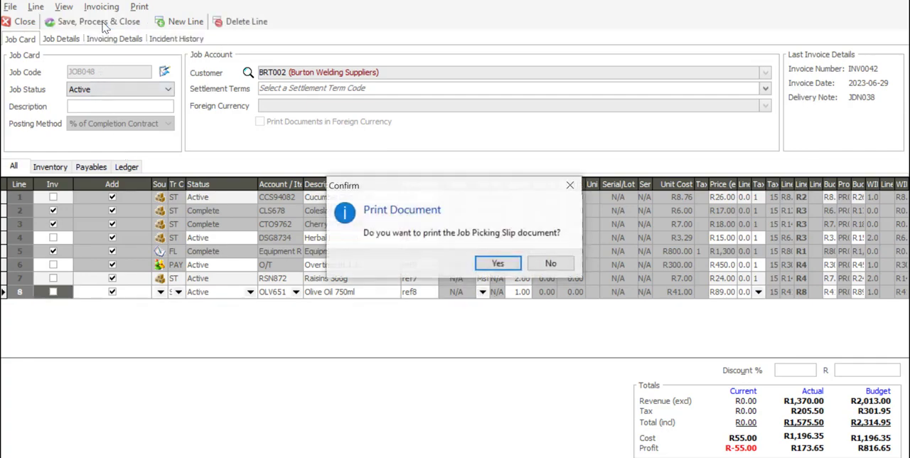
{"action": "left_click", "coordinate": [551, 265]}
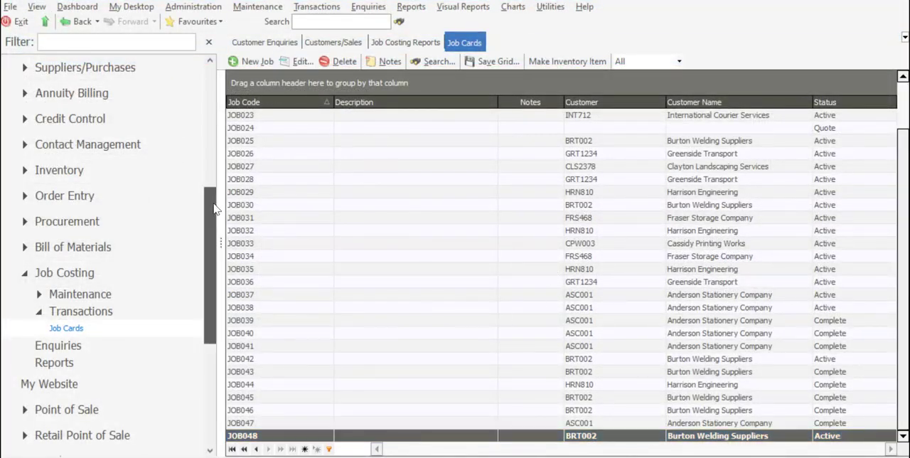
- Set up the Job Costing Work In Progress report with JOB048 as both the starting and ending job code
{"action": "scroll", "coordinate": [164, 264], "scroll_direction": "down", "scroll_amount": 3}
{"action": "left_click", "coordinate": [116, 290]}
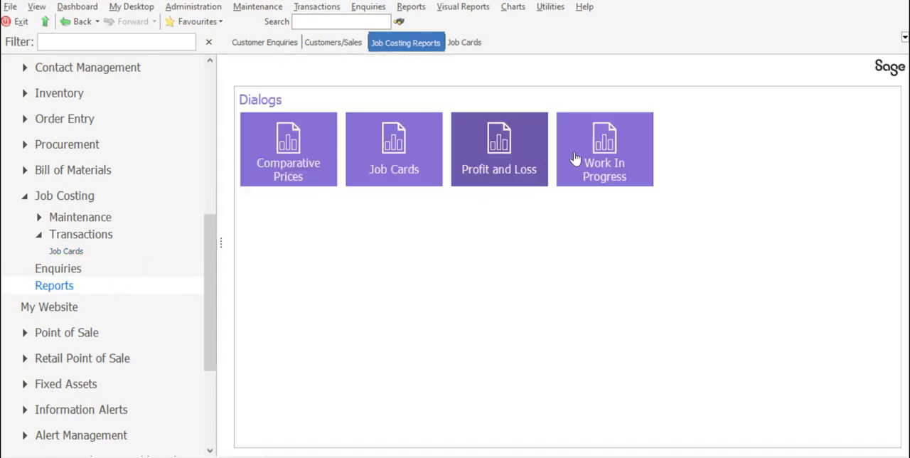
{"action": "left_click", "coordinate": [582, 157]}
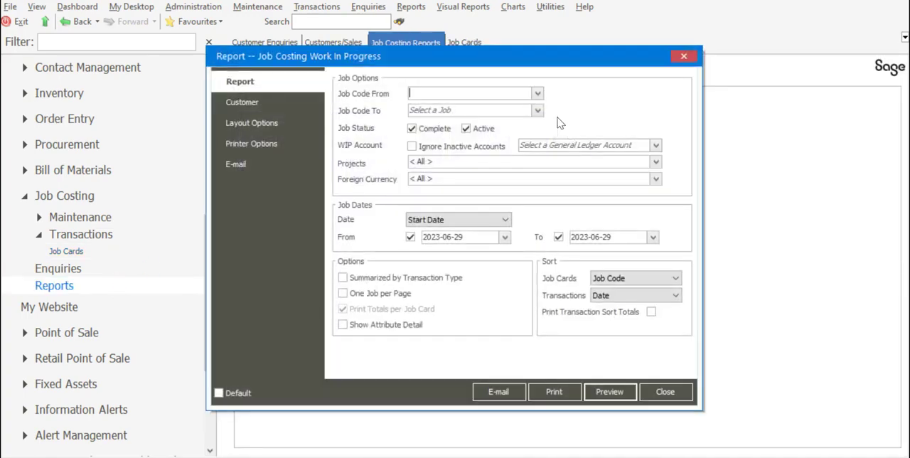
{"action": "left_click", "coordinate": [538, 93]}
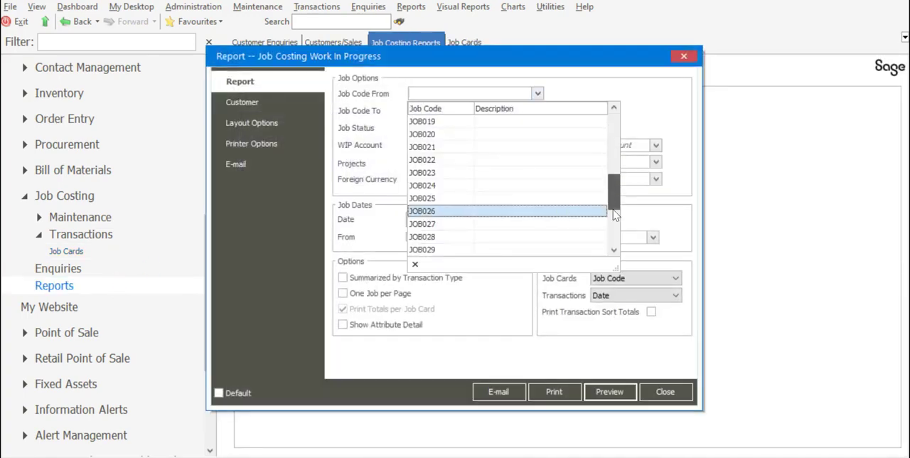
{"action": "scroll", "coordinate": [541, 211], "scroll_direction": "down", "scroll_amount": 7}
{"action": "left_click", "coordinate": [569, 250]}
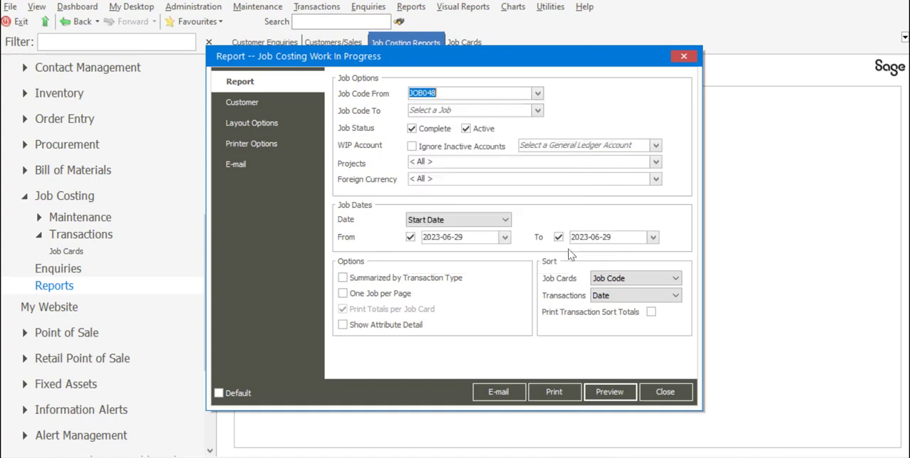
{"action": "left_click", "coordinate": [537, 111]}
{"action": "left_click_drag", "start_coordinate": [612, 151], "coordinate": [613, 257]}
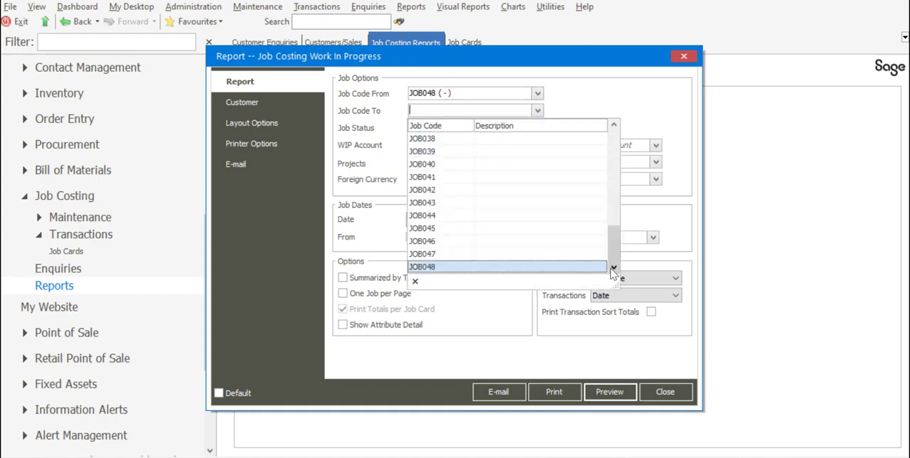
{"action": "left_click", "coordinate": [569, 273]}
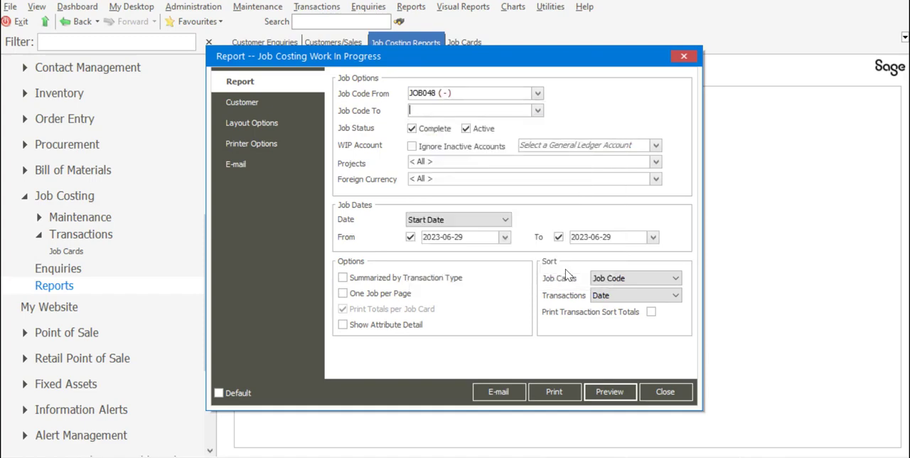
- Preview the Work In Progress report for the active job, then close the preview and the report options
{"action": "left_click", "coordinate": [613, 400]}
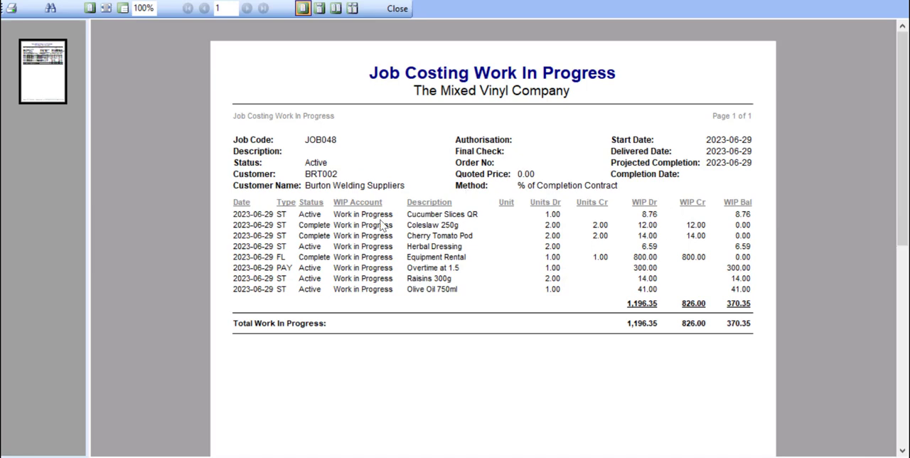
{"action": "left_click", "coordinate": [402, 11]}
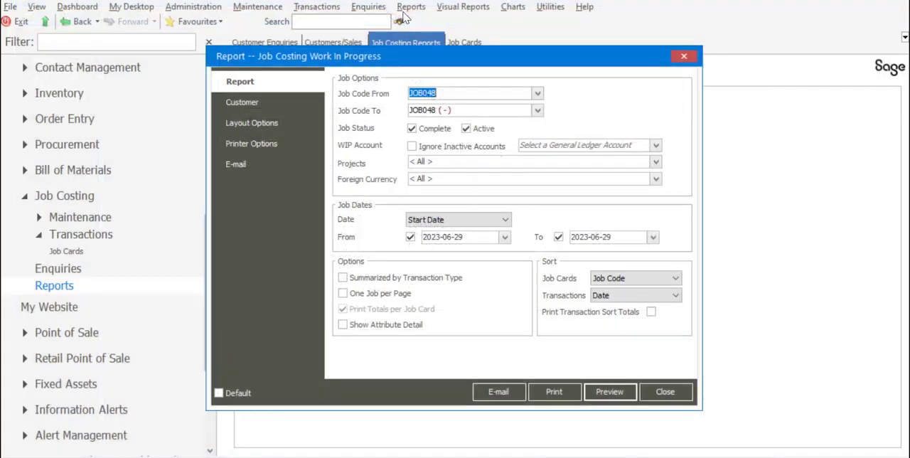
{"action": "left_click", "coordinate": [668, 391]}
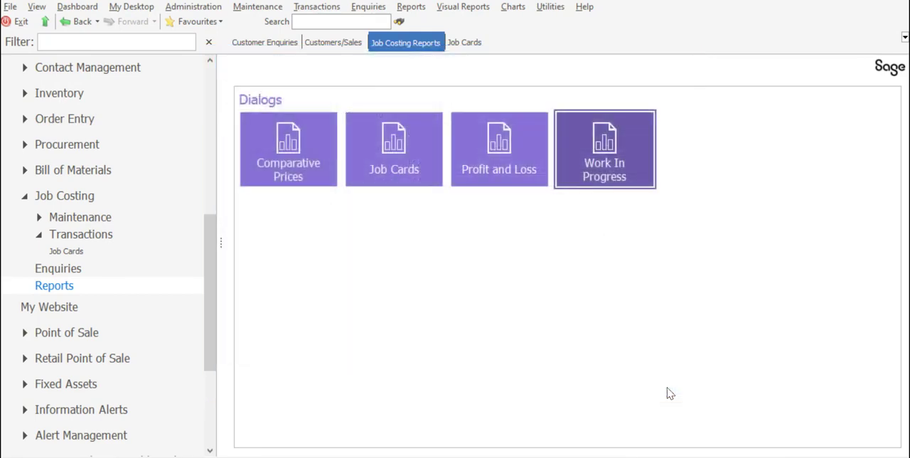
- Reopen job card JOB048 and set its status to Complete, choosing a final invoice with all un-invoiced transactions selected
{"action": "left_click", "coordinate": [115, 255]}
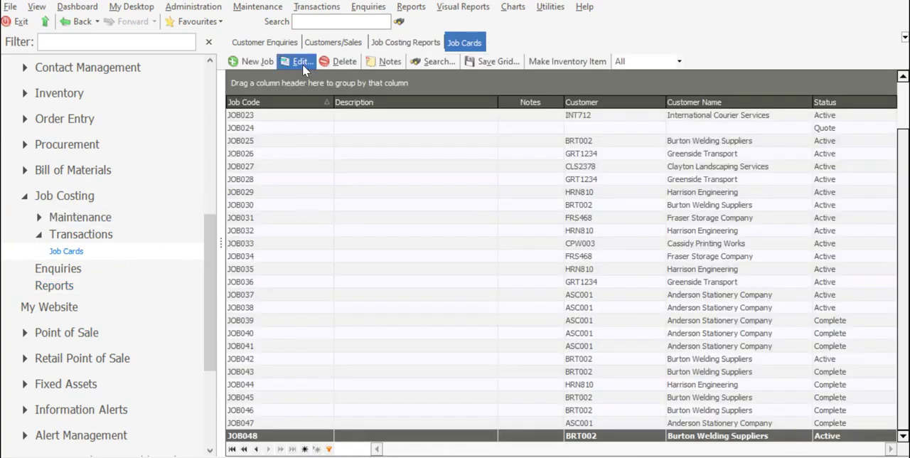
{"action": "left_click", "coordinate": [302, 63]}
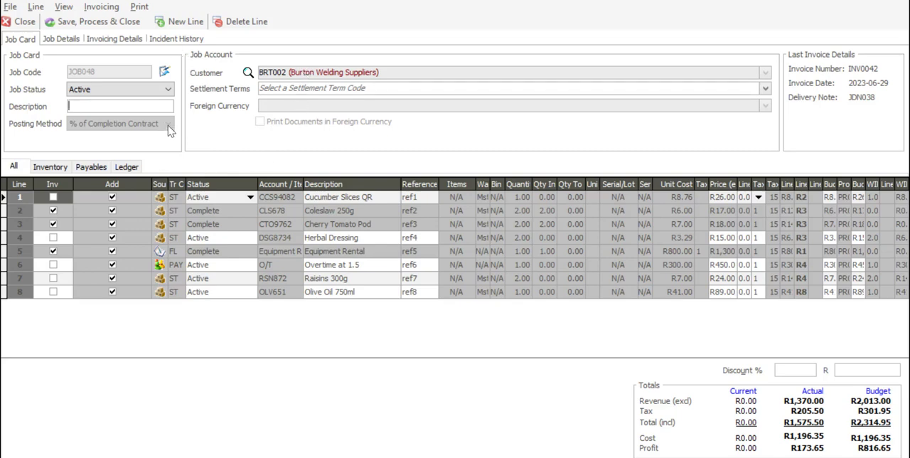
{"action": "left_click", "coordinate": [169, 88]}
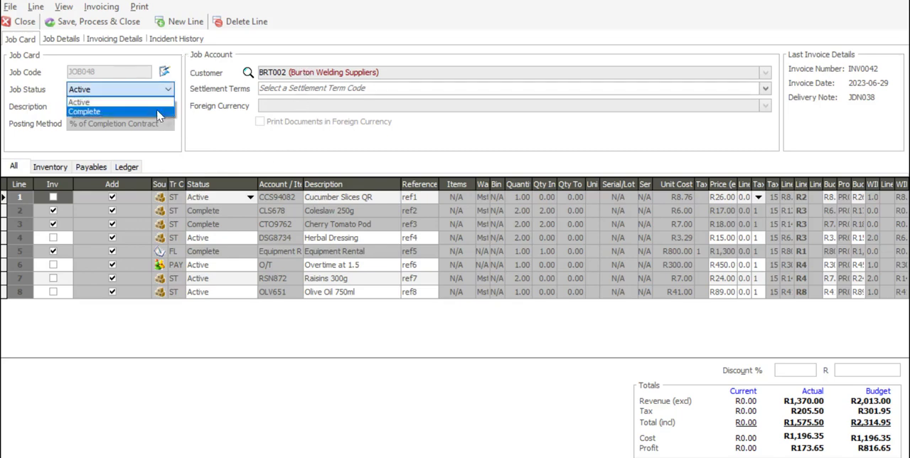
{"action": "left_click", "coordinate": [158, 113]}
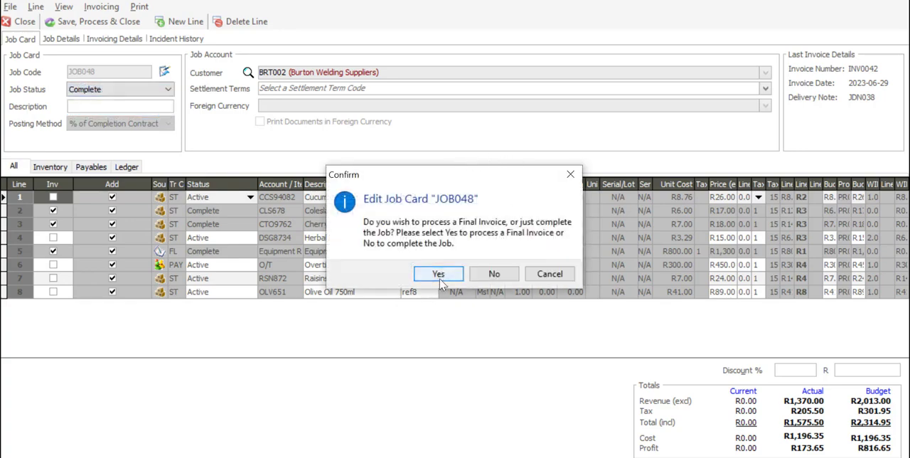
{"action": "left_click", "coordinate": [439, 278]}
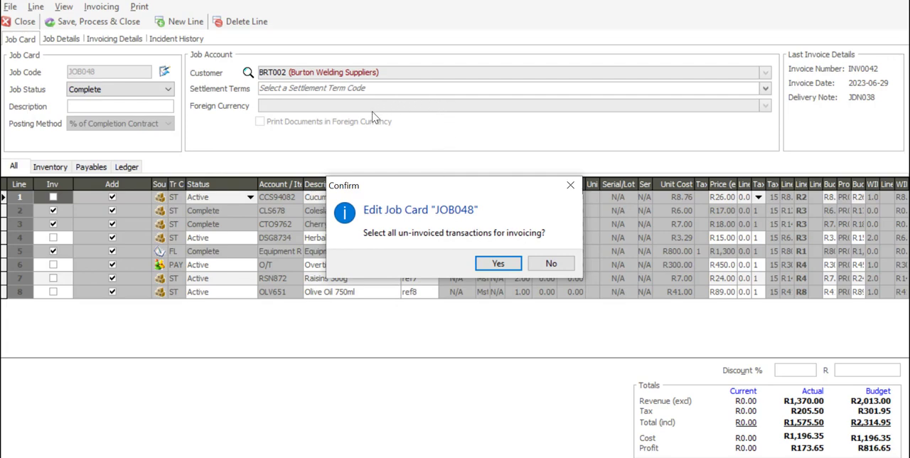
{"action": "left_click", "coordinate": [489, 265]}
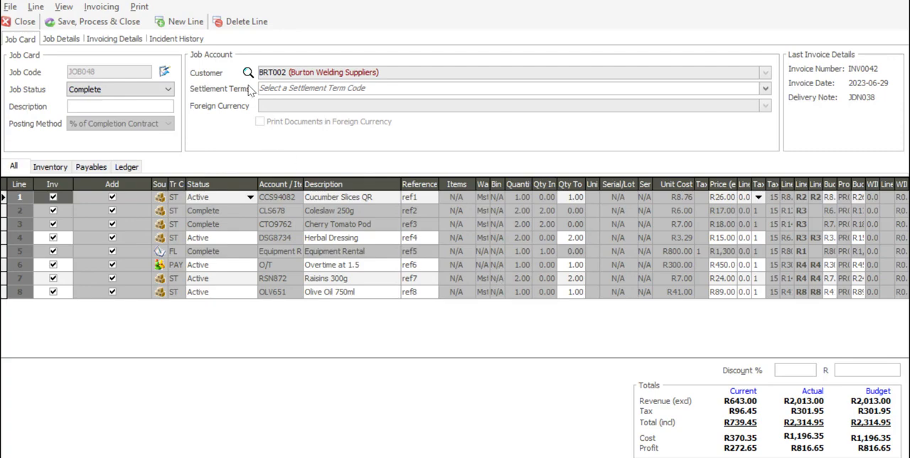
- Save and process the completed job card, ignoring the over-terms warning, skipping the Job Delivery Note and printing the tax invoice
{"action": "left_click", "coordinate": [114, 25]}
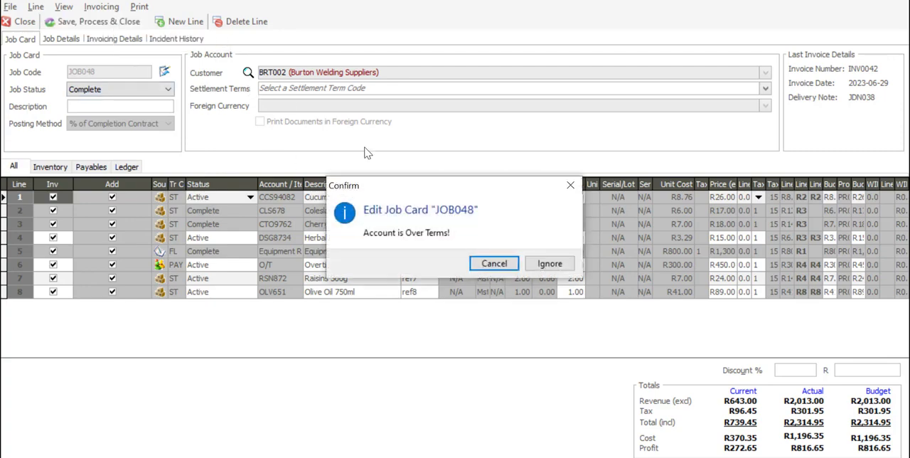
{"action": "left_click", "coordinate": [551, 264]}
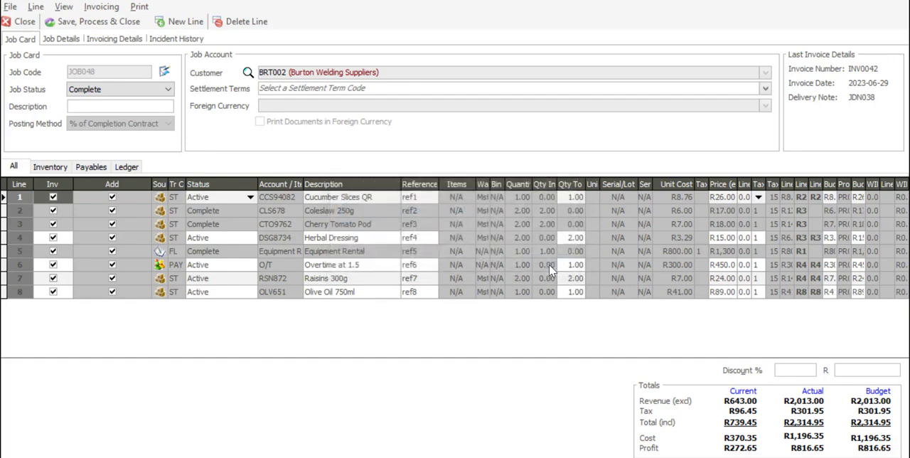
{"action": "left_click", "coordinate": [551, 264]}
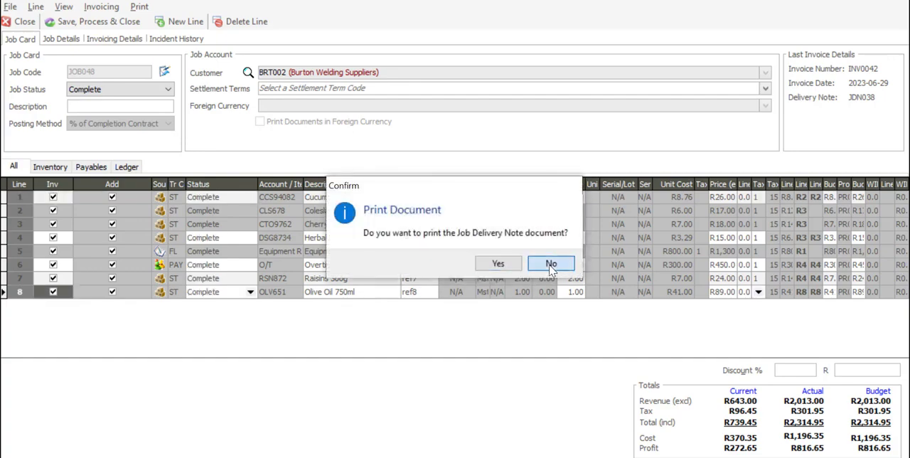
{"action": "left_click", "coordinate": [551, 264]}
{"action": "left_click", "coordinate": [506, 266]}
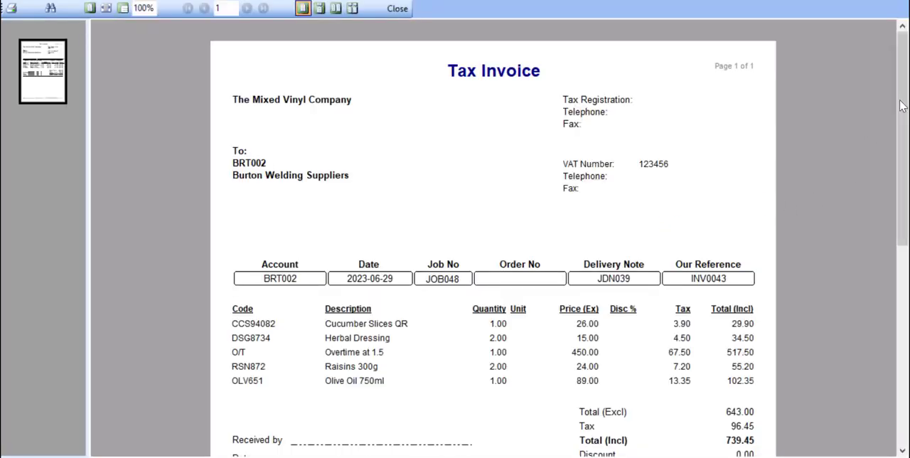
- Review the final tax invoice's lines and totals for JOB048 and close the preview
{"action": "scroll", "coordinate": [905, 118], "scroll_direction": "down", "scroll_amount": 3}
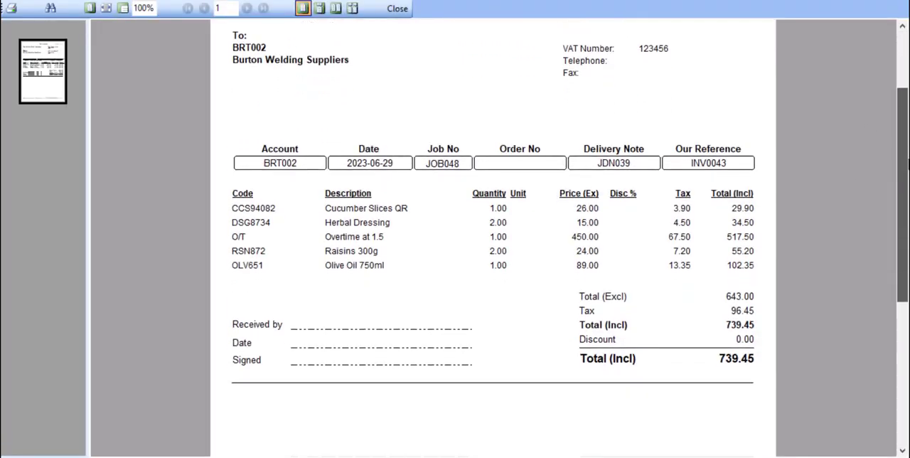
{"action": "scroll", "coordinate": [633, 122], "scroll_direction": "down", "scroll_amount": 2}
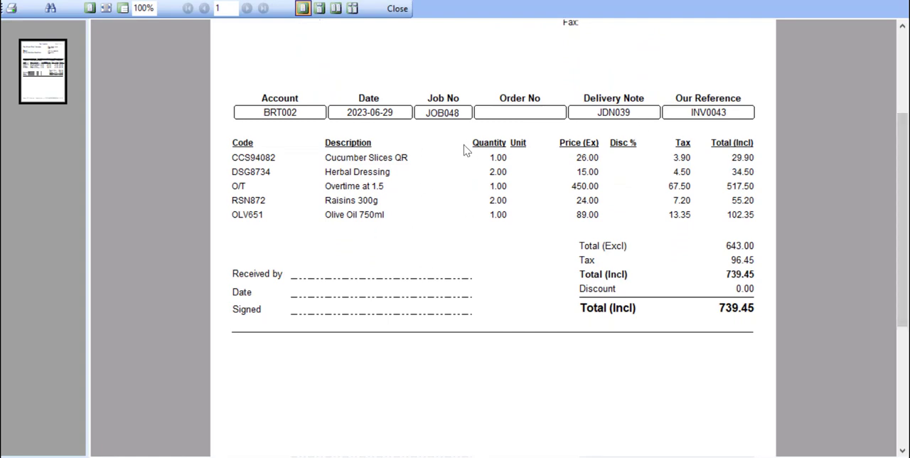
{"action": "left_click_drag", "start_coordinate": [902, 164], "coordinate": [905, 89]}
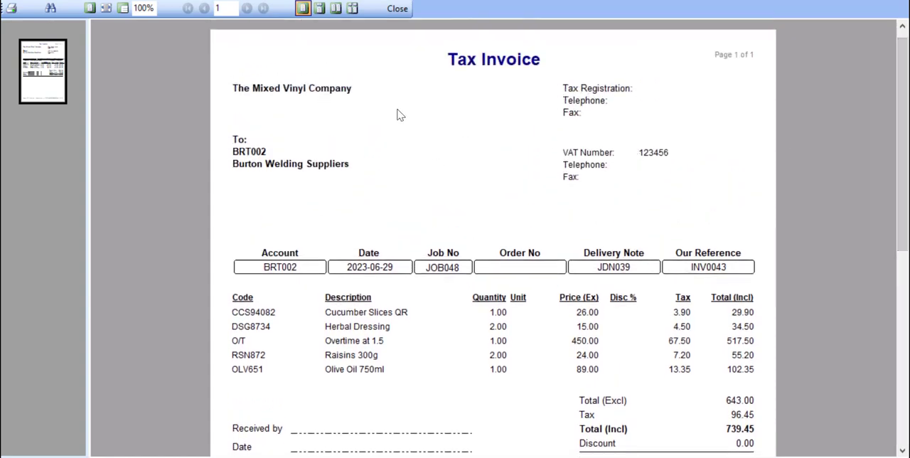
{"action": "left_click", "coordinate": [403, 12]}
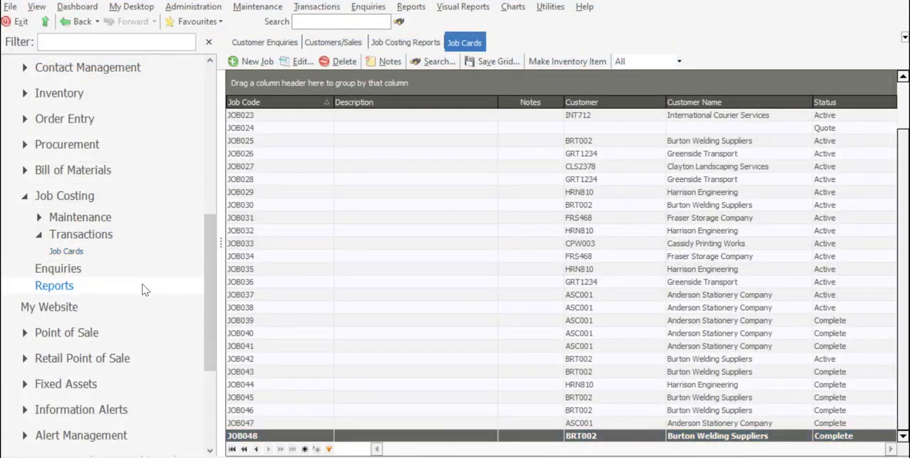
- Return to the Job Costing reports and limit the Work In Progress report to job code JOB048 for the completed job
{"action": "left_click", "coordinate": [143, 289]}
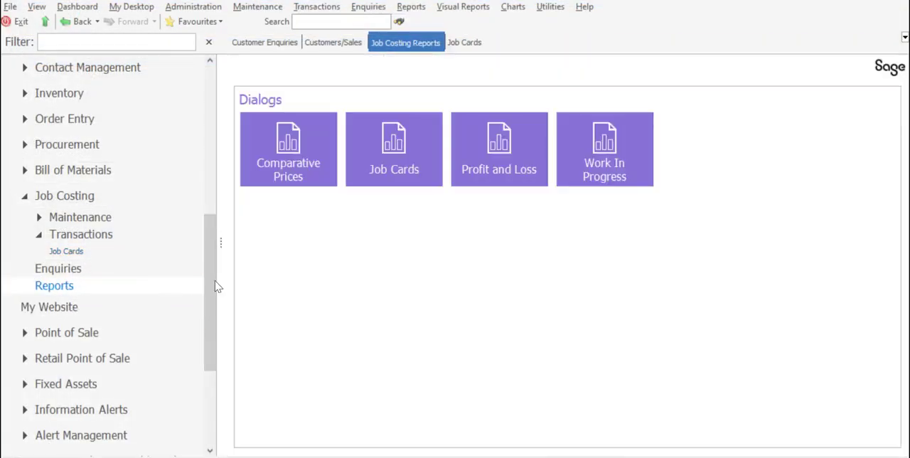
{"action": "left_click", "coordinate": [616, 165]}
{"action": "left_click", "coordinate": [538, 93]}
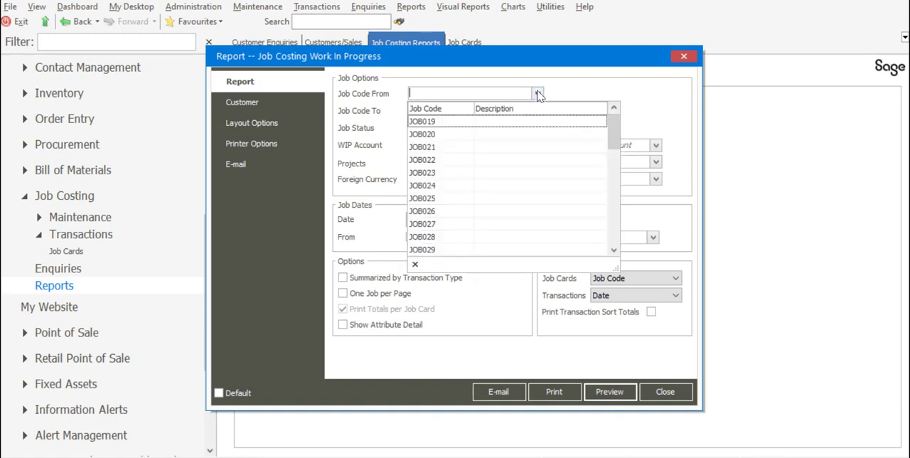
{"action": "scroll", "coordinate": [572, 178], "scroll_direction": "down", "scroll_amount": 6}
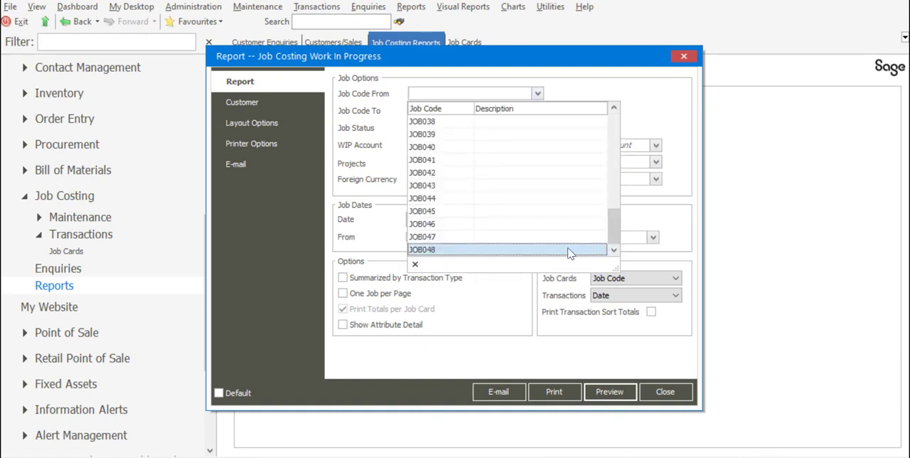
{"action": "left_click", "coordinate": [569, 250]}
{"action": "left_click", "coordinate": [537, 110]}
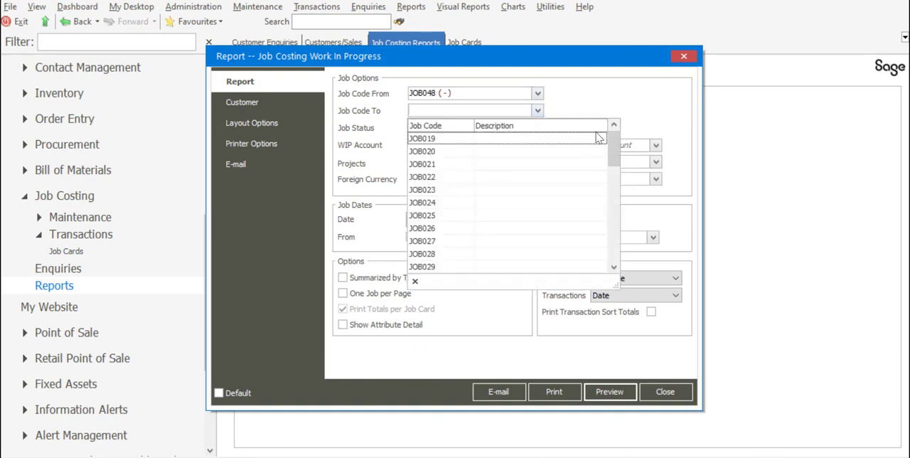
{"action": "left_click_drag", "start_coordinate": [612, 145], "coordinate": [611, 264]}
{"action": "left_click", "coordinate": [565, 266]}
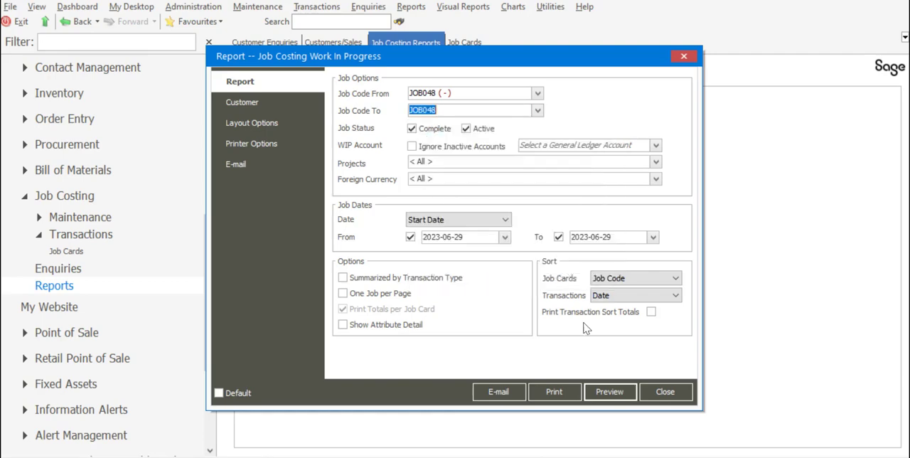
- Preview the completed job's Work In Progress balances, then close the preview and the report options
{"action": "left_click", "coordinate": [611, 392]}
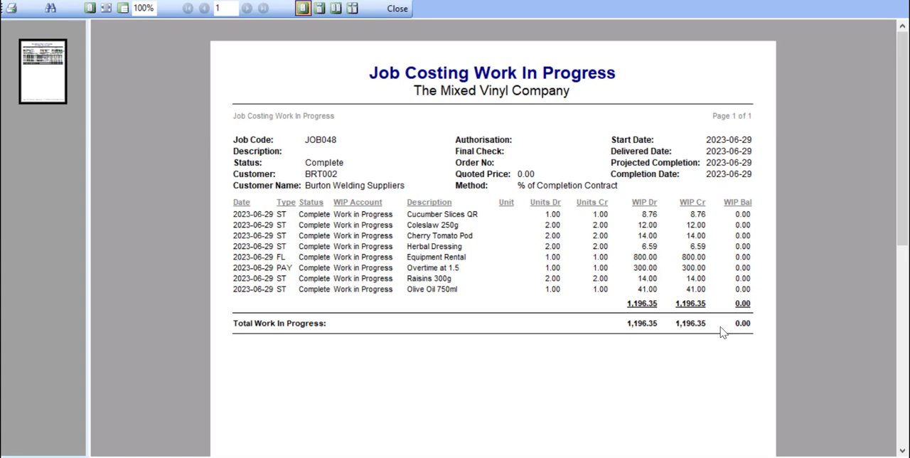
{"action": "left_click", "coordinate": [397, 9]}
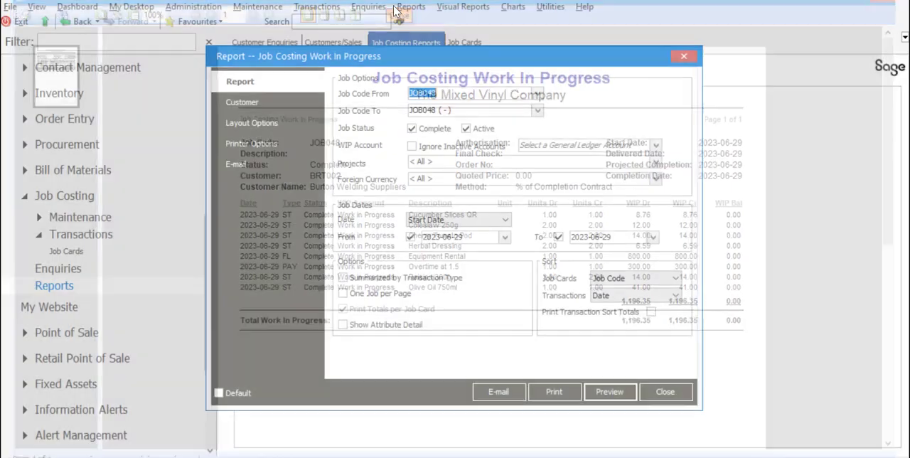
{"action": "left_click", "coordinate": [653, 392]}
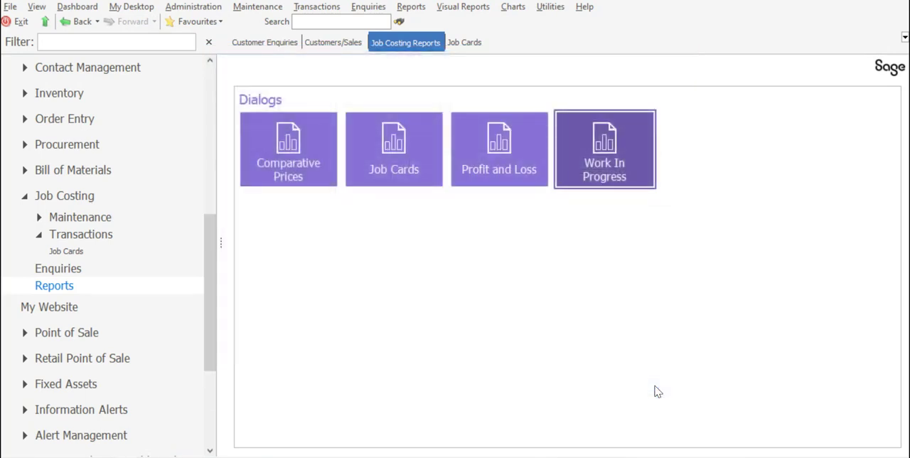